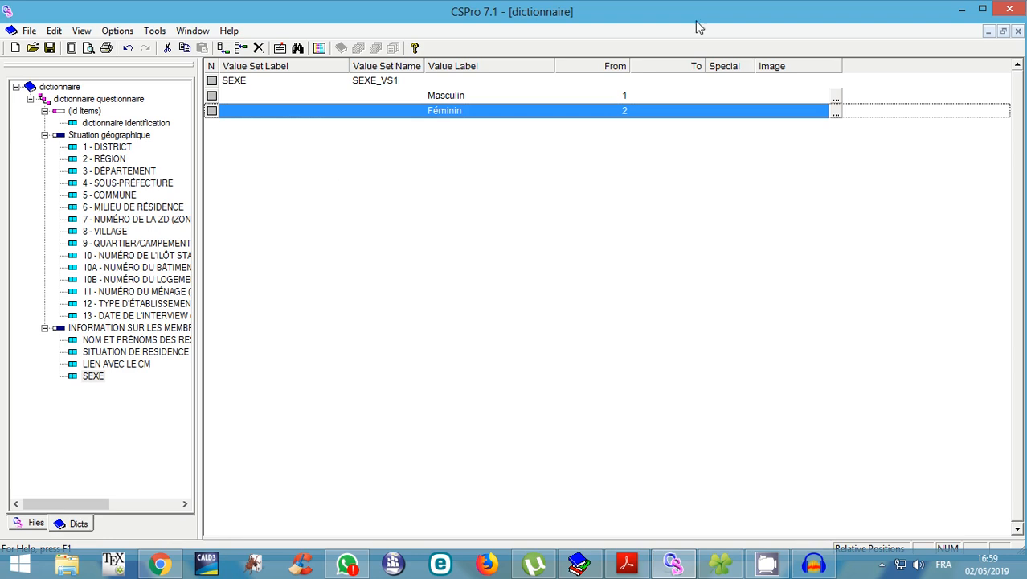
Close the open dictionary and reopen the dictionnaire file from the tuto cspro folder on the desktop.
{"action": "left_click", "coordinate": [1010, 10]}
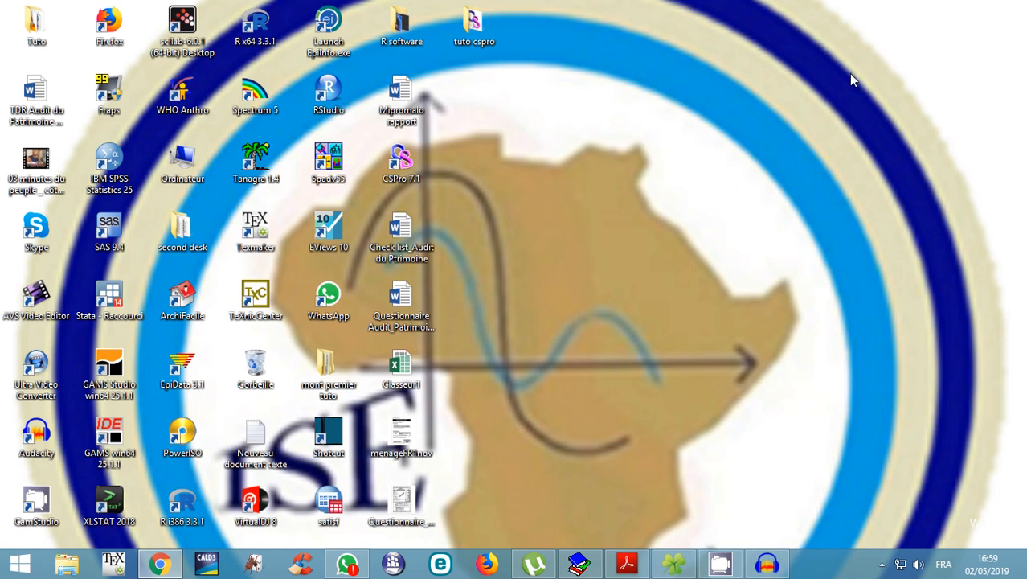
{"action": "double_click", "coordinate": [473, 29]}
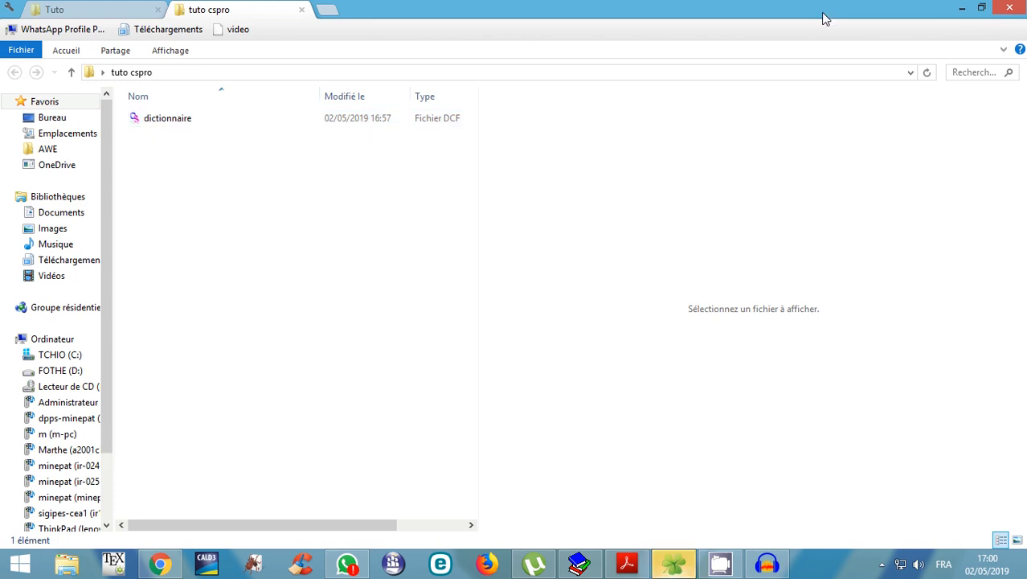
{"action": "left_click", "coordinate": [181, 124]}
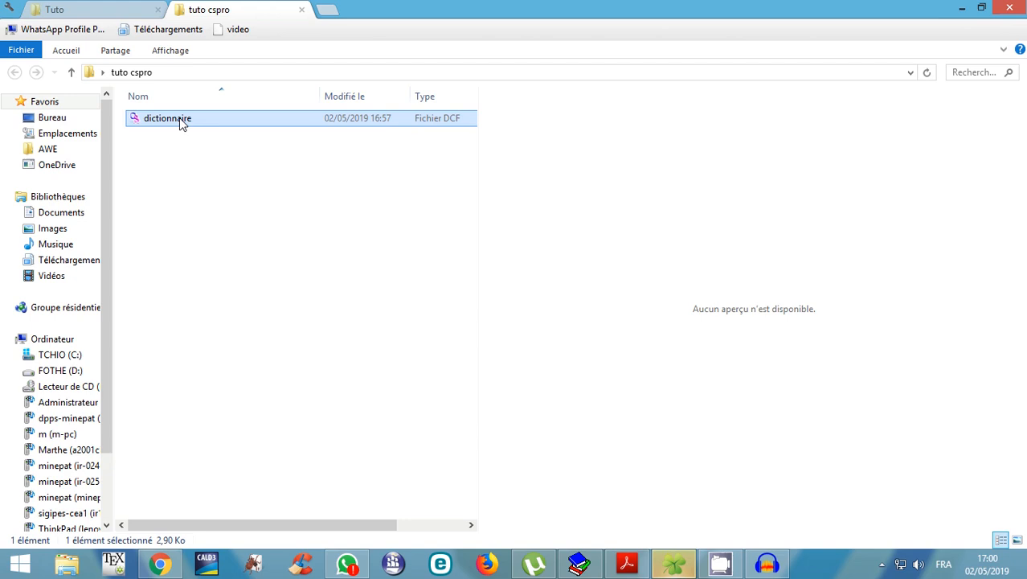
{"action": "double_click", "coordinate": [179, 118]}
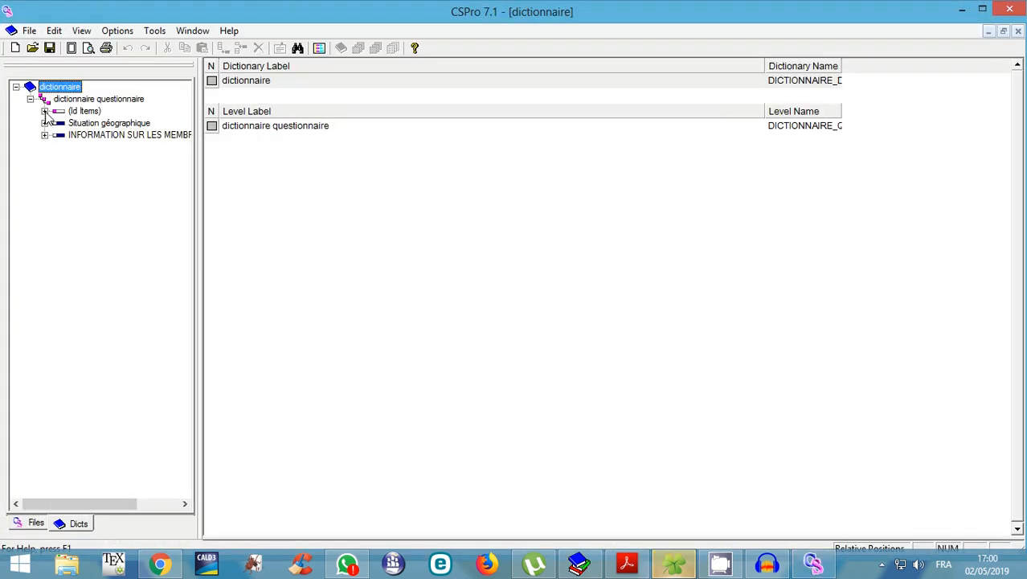
Expand the Id Items, Situation géographique and member information records to review their items, and close the dictionary and its folder view.
{"action": "left_click", "coordinate": [44, 111]}
{"action": "left_click", "coordinate": [45, 136]}
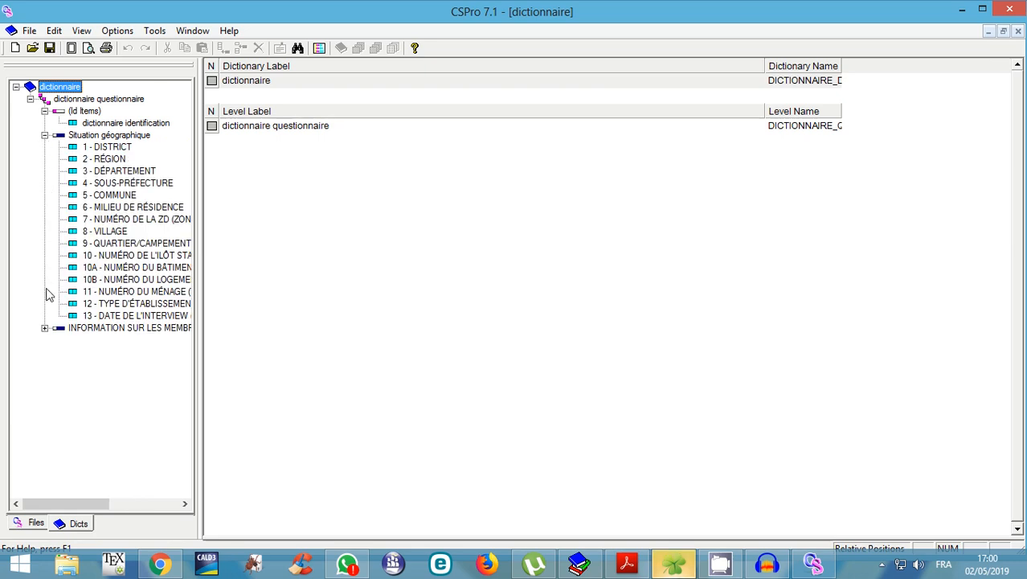
{"action": "left_click", "coordinate": [44, 328]}
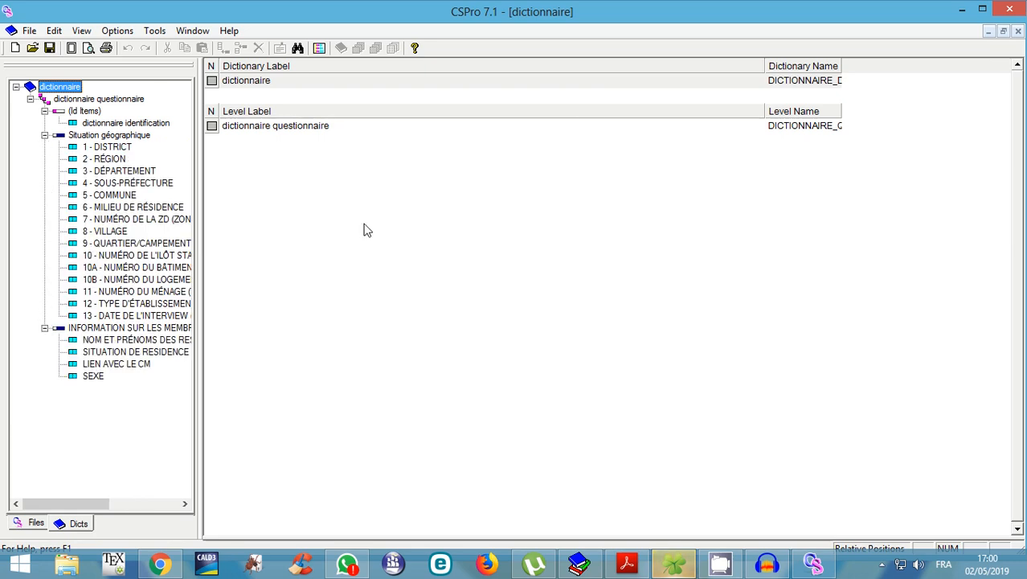
{"action": "left_click", "coordinate": [1013, 9]}
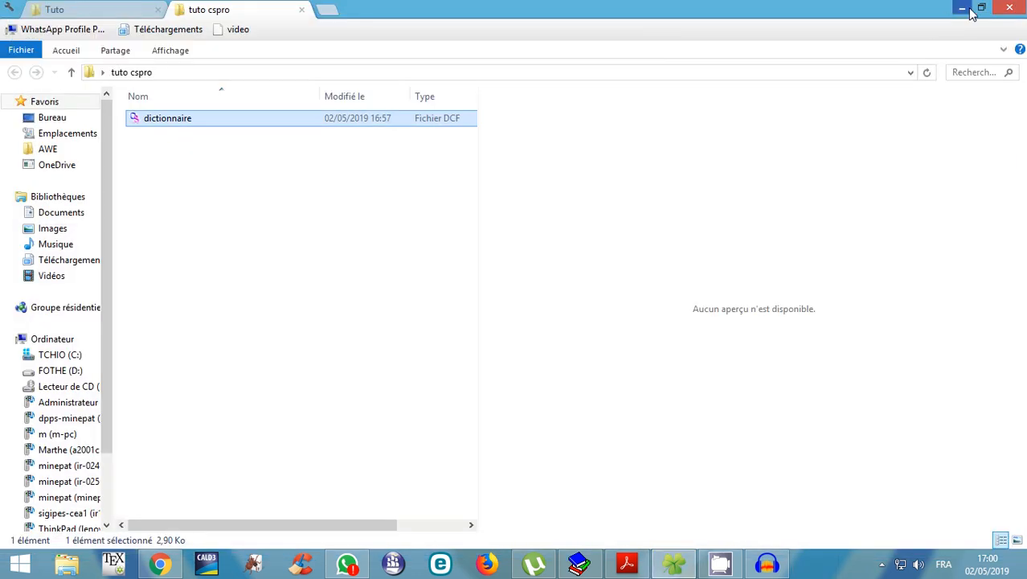
{"action": "left_click", "coordinate": [971, 14]}
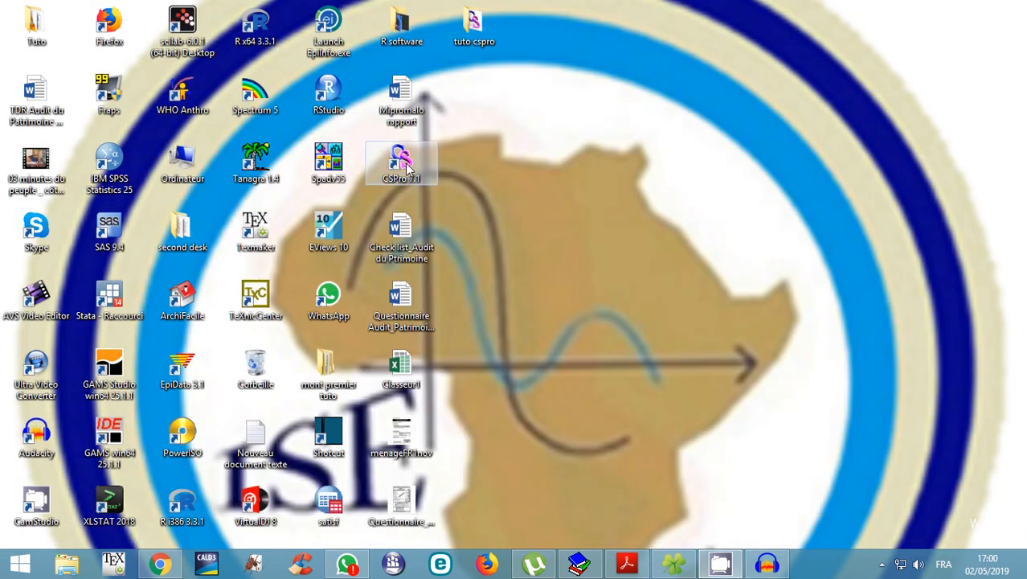
Launch CSPro 7.1 from the desktop and start a new application of type Data Entry Application.
{"action": "double_click", "coordinate": [404, 165]}
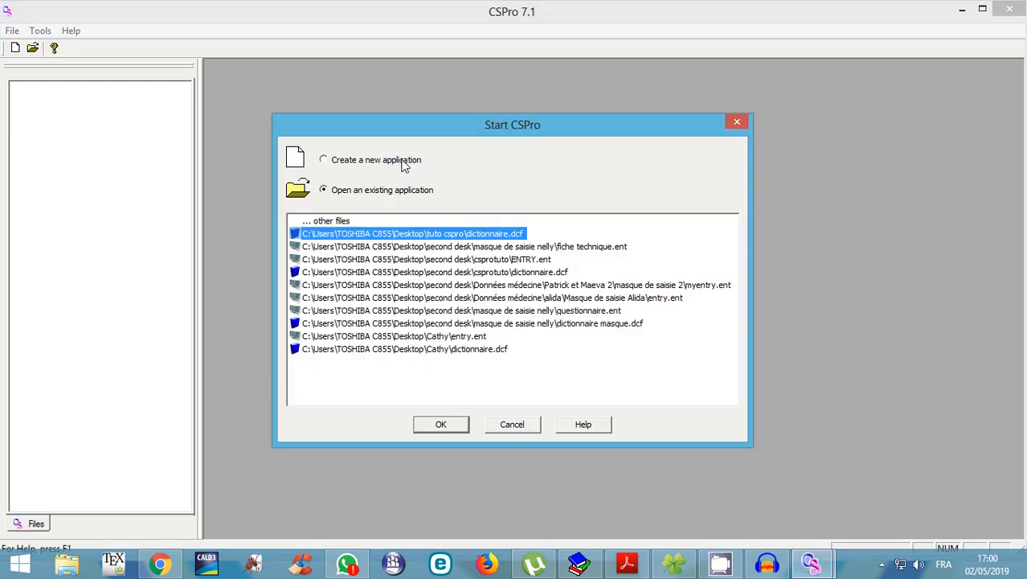
{"action": "left_click", "coordinate": [325, 161]}
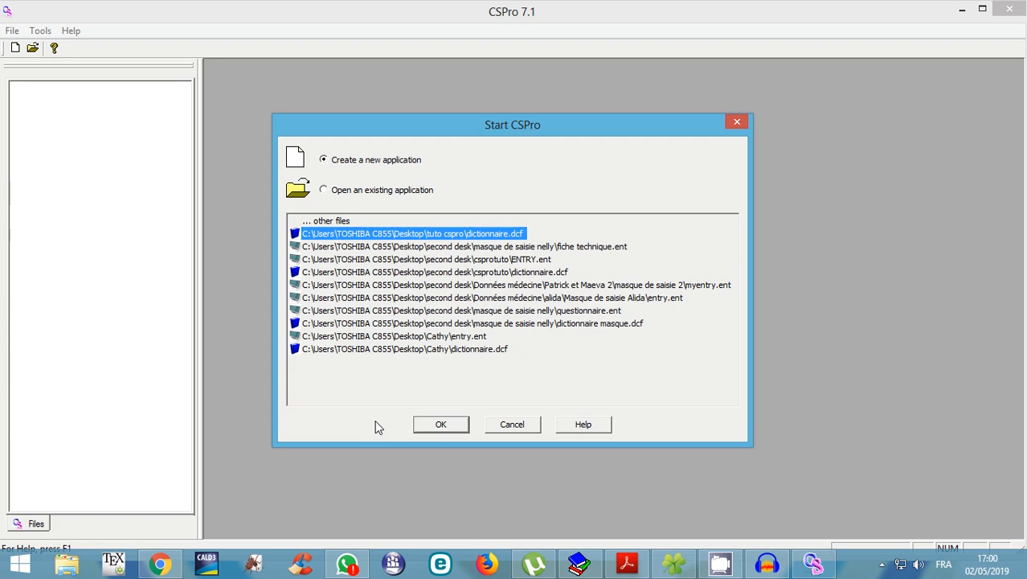
{"action": "left_click", "coordinate": [441, 425]}
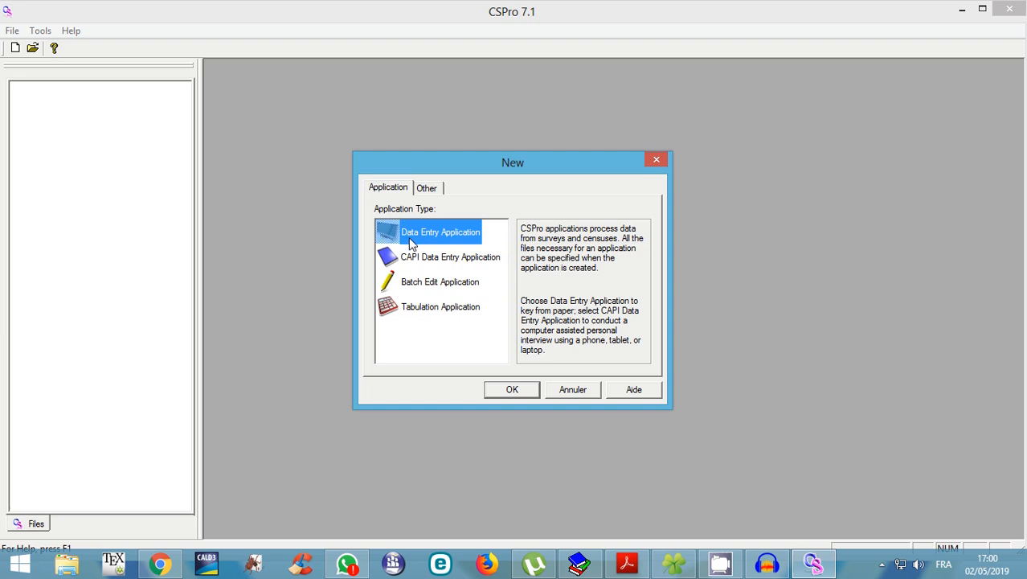
{"action": "left_click", "coordinate": [512, 391]}
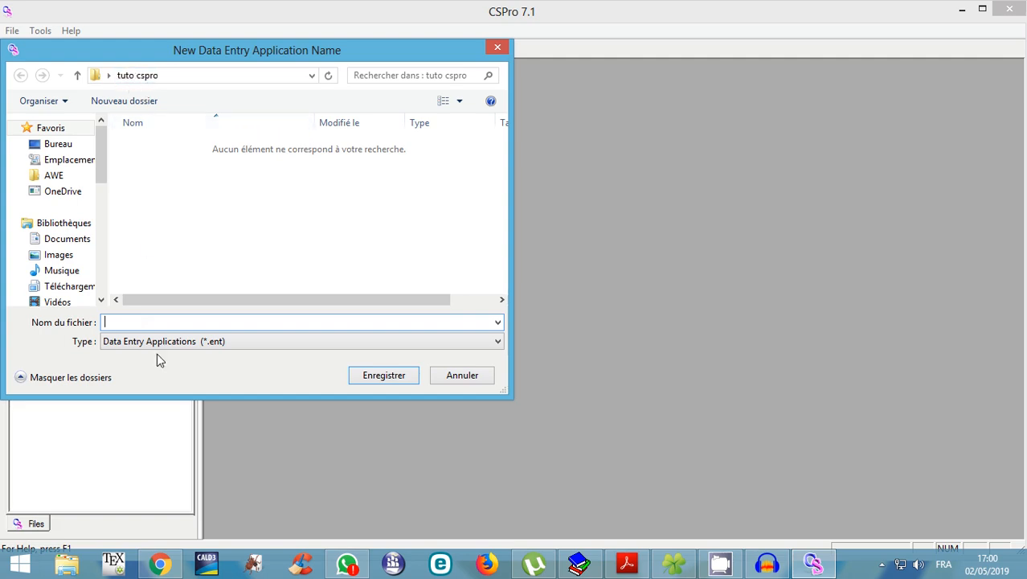
Save the new data entry application as Entry in the tuto cspro folder on the desktop.
{"action": "left_click", "coordinate": [62, 144]}
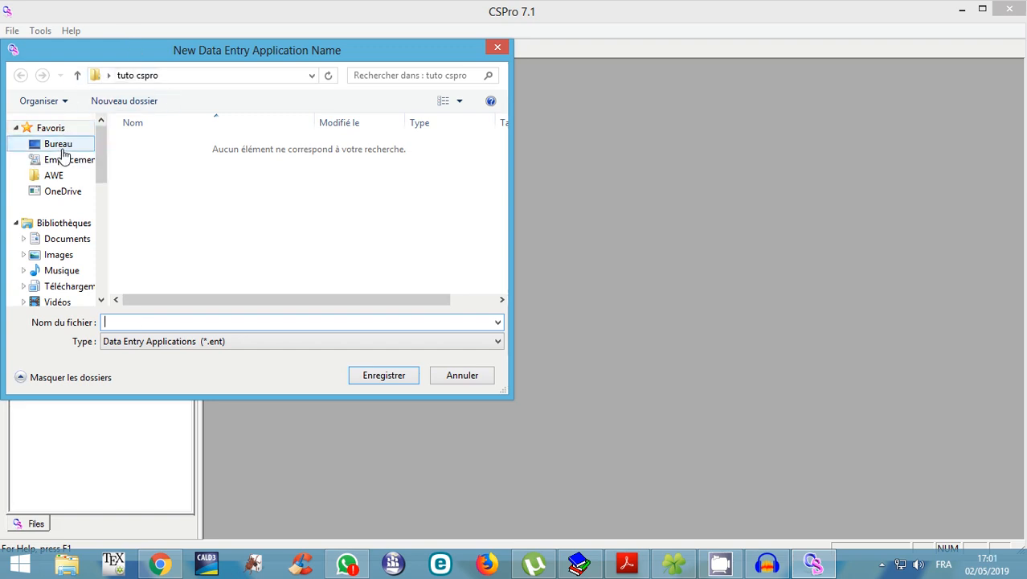
{"action": "left_click", "coordinate": [56, 254]}
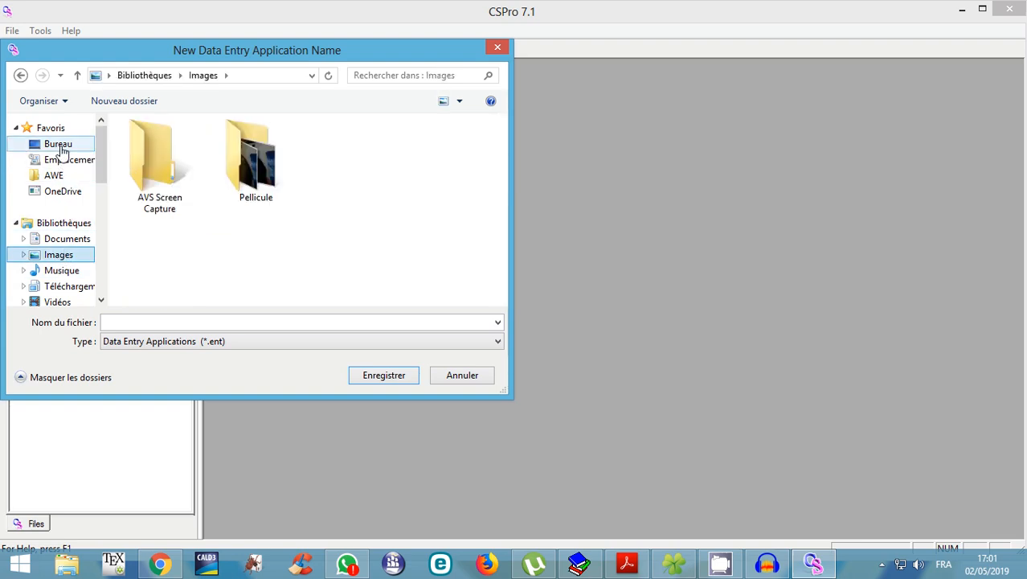
{"action": "left_click", "coordinate": [63, 149]}
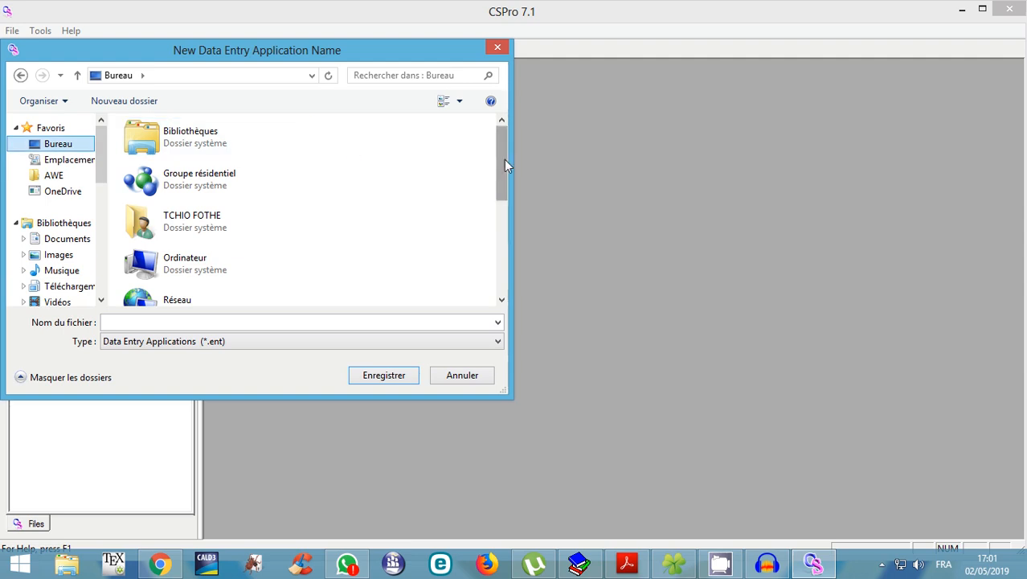
{"action": "left_click_drag", "start_coordinate": [506, 165], "coordinate": [500, 256]}
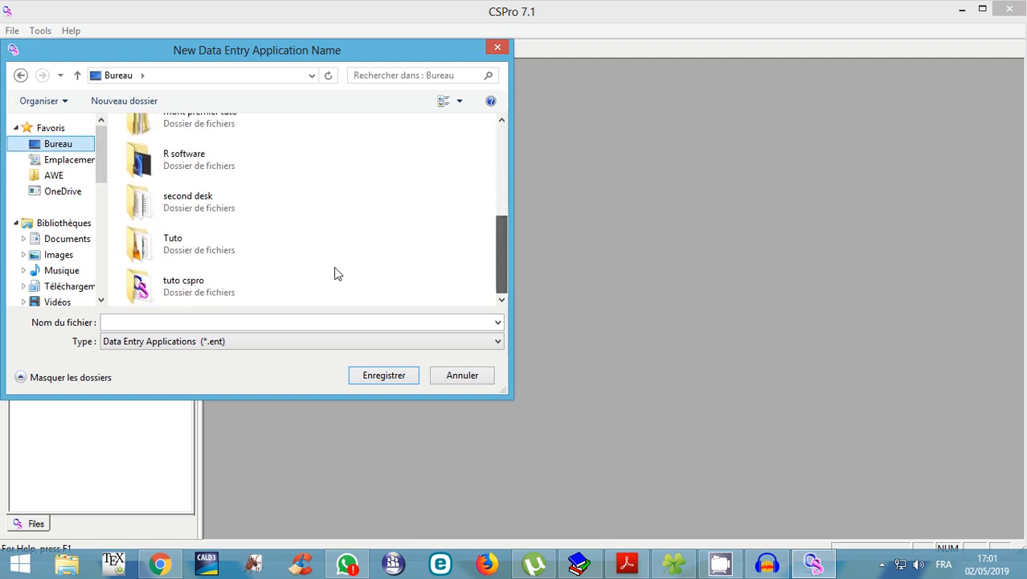
{"action": "double_click", "coordinate": [179, 286]}
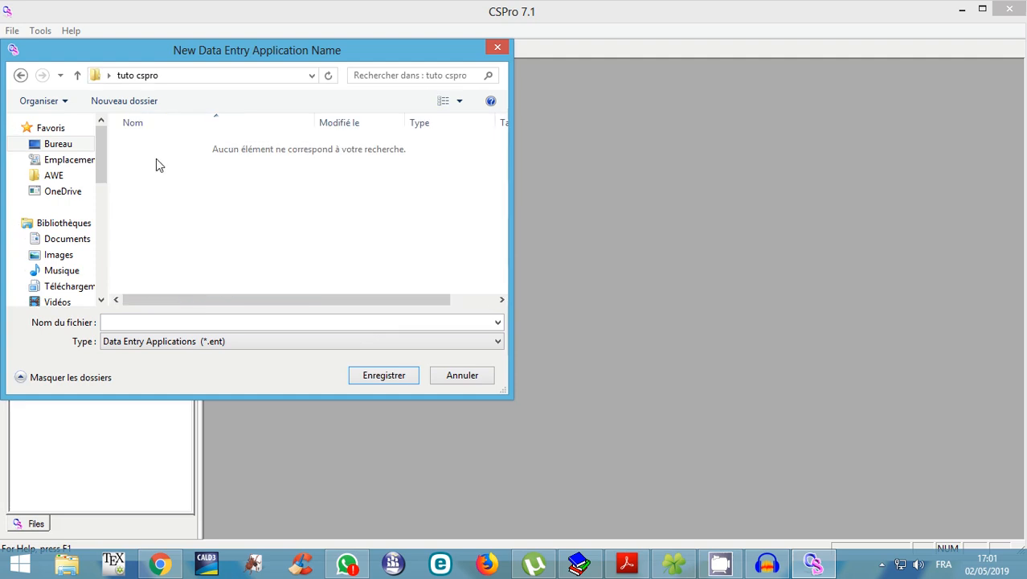
{"action": "left_click", "coordinate": [149, 322]}
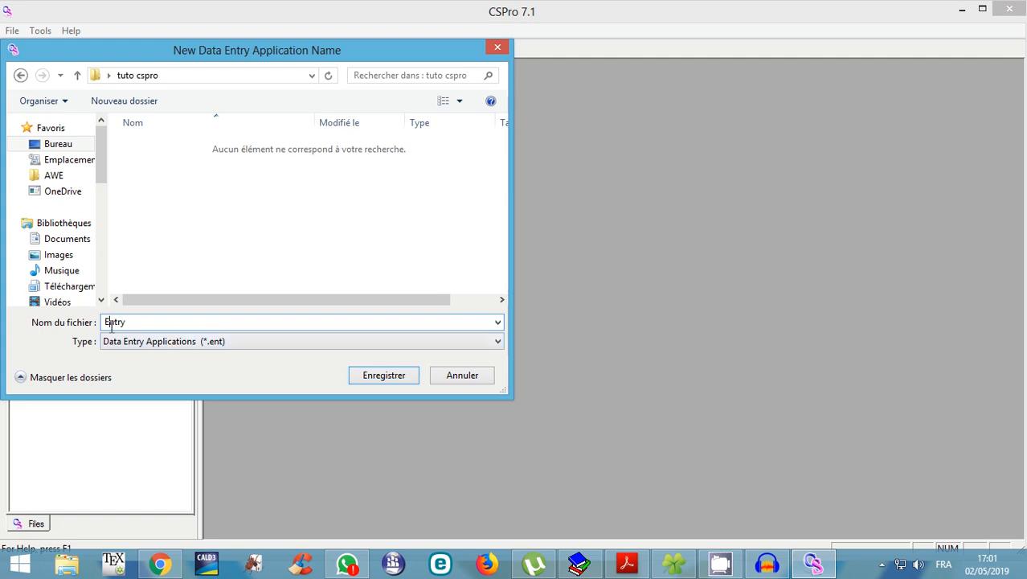
{"action": "left_click", "coordinate": [394, 375]}
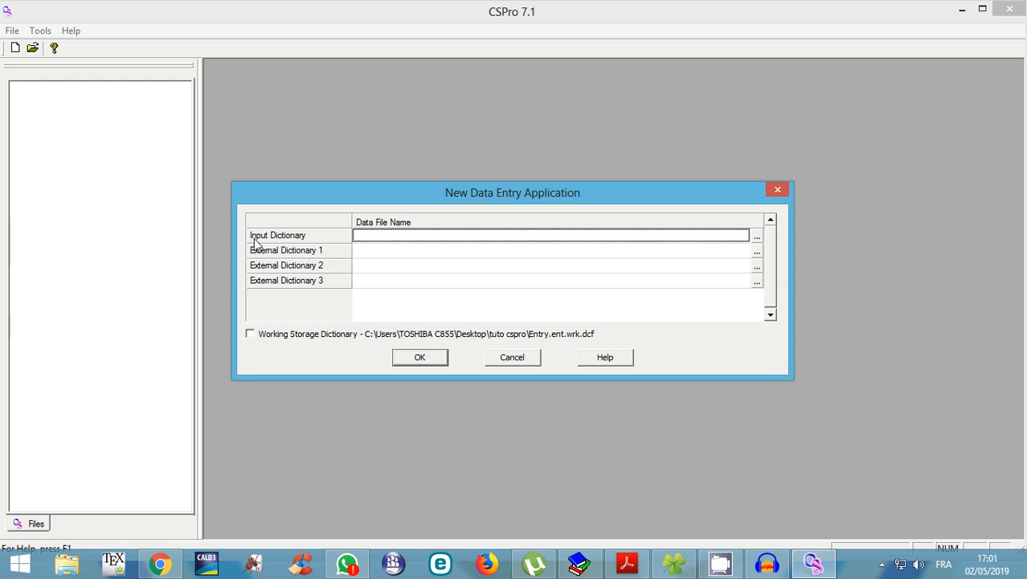
Assign dictionnaire.dcf as the application's input dictionary, without a working storage dictionary.
{"action": "left_click", "coordinate": [756, 237]}
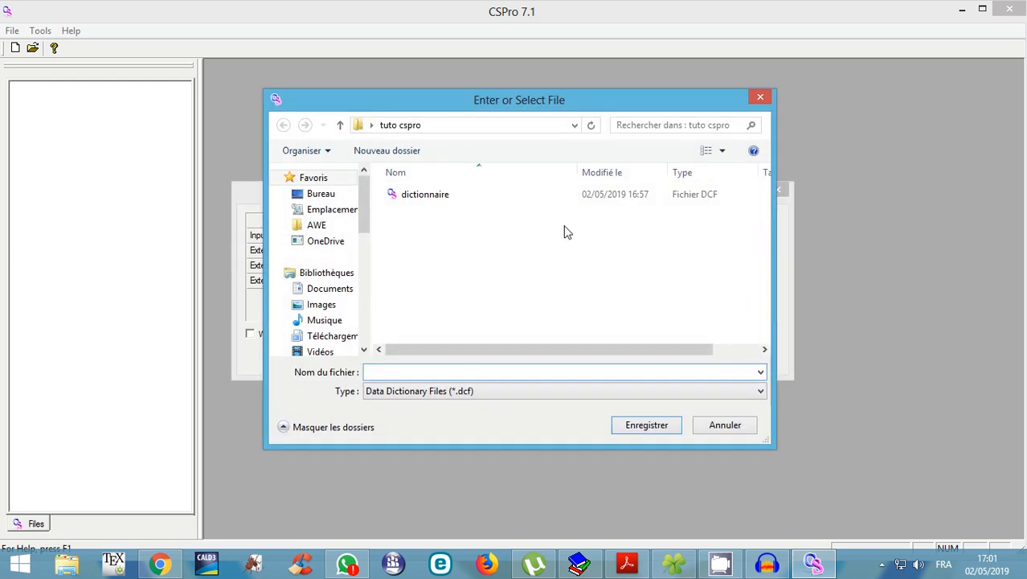
{"action": "double_click", "coordinate": [435, 199]}
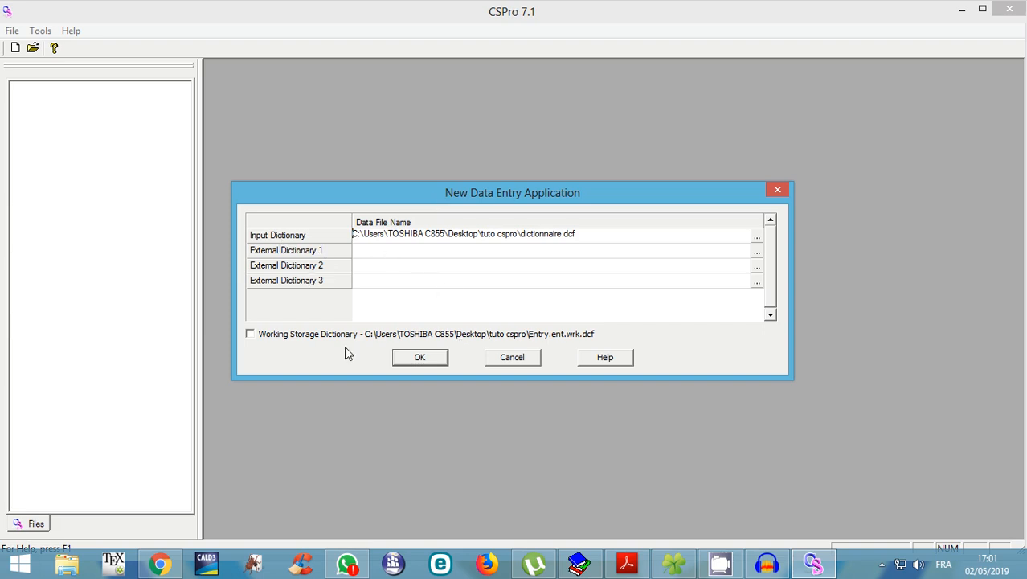
{"action": "left_click", "coordinate": [424, 359]}
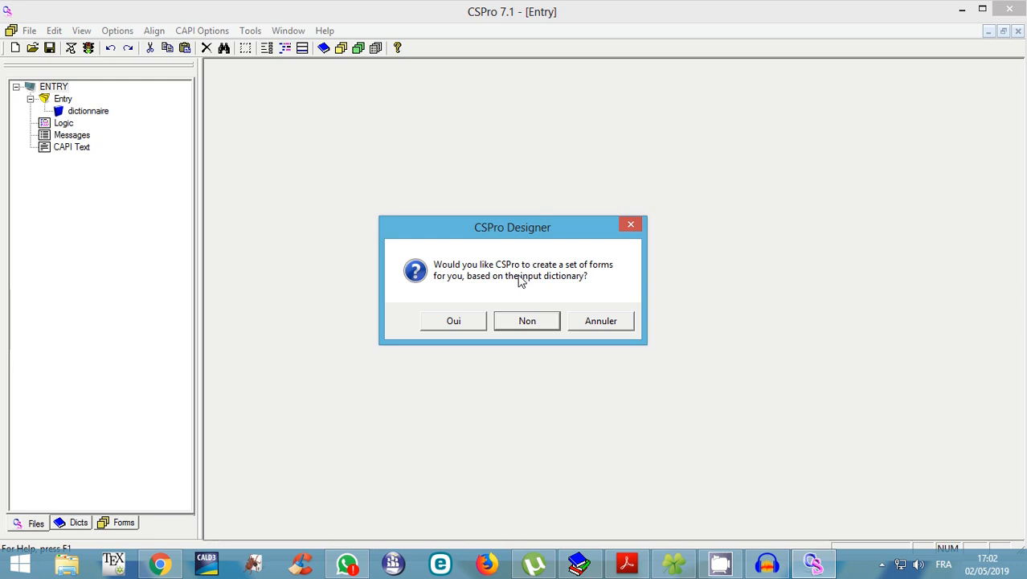
Generate the forms from the input dictionary, keeping dictionary labels with text left, horizontal rosters and extended controls.
{"action": "left_click", "coordinate": [456, 323]}
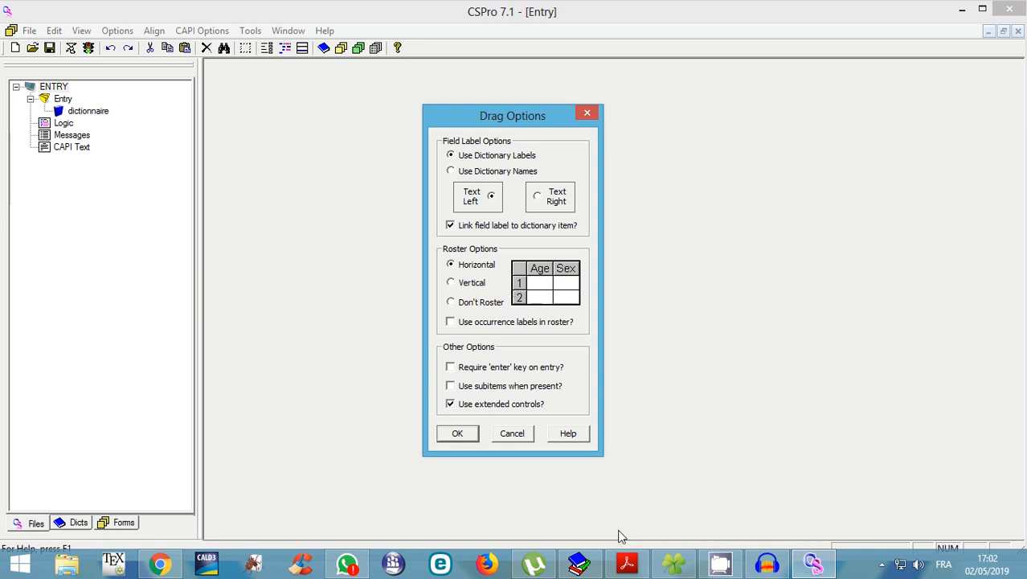
{"action": "left_click", "coordinate": [626, 563]}
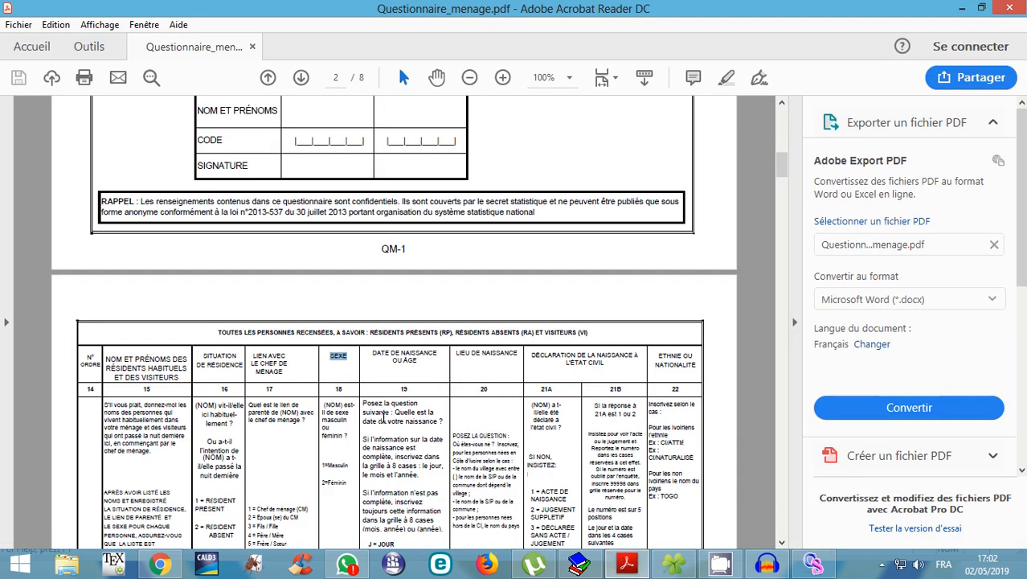
{"action": "left_click", "coordinate": [577, 565]}
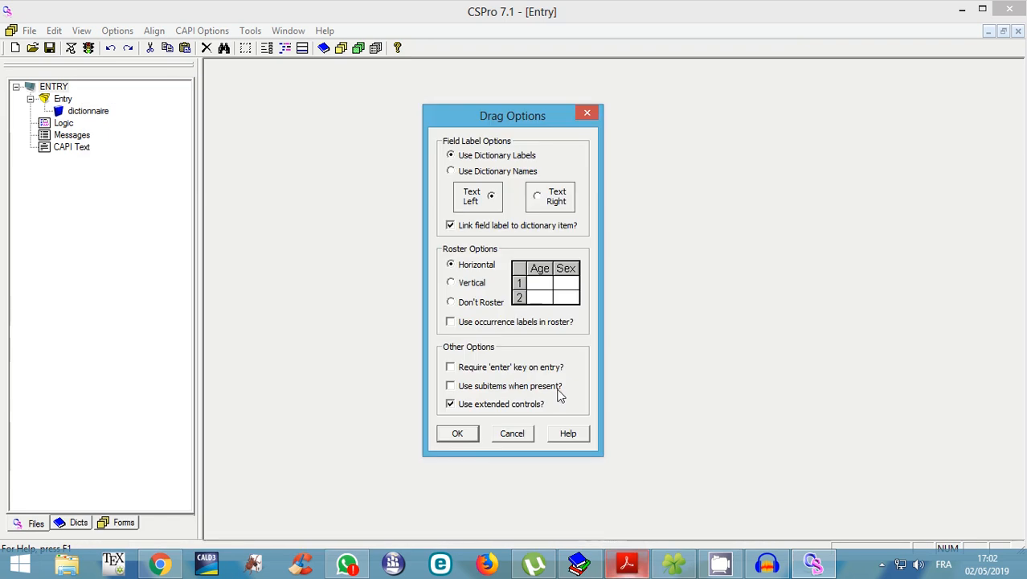
{"action": "left_click", "coordinate": [461, 436]}
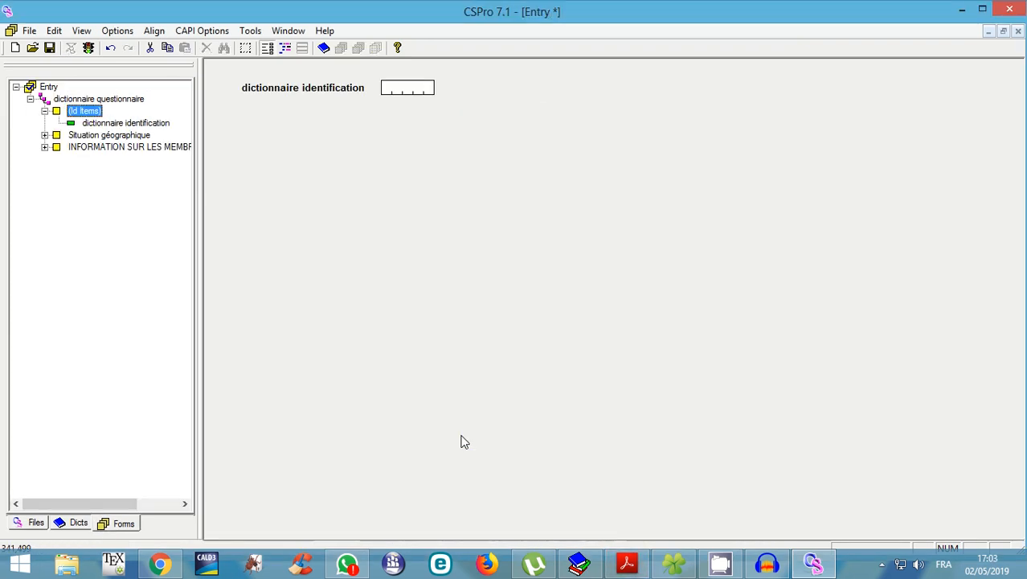
Examine the generated Id Items, Situation géographique and member information forms, including the identification field and the members roster.
{"action": "left_click", "coordinate": [95, 136]}
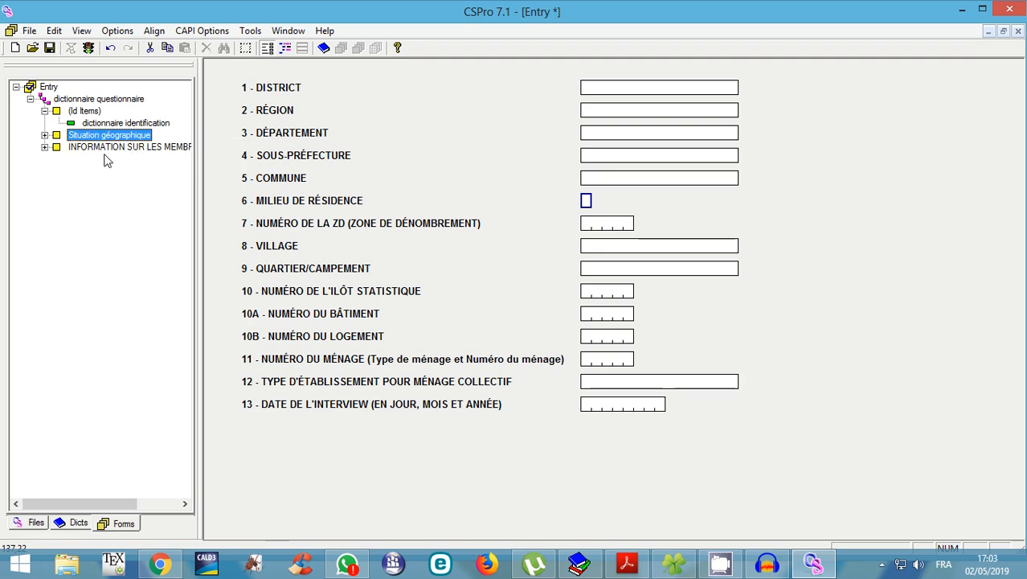
{"action": "left_click", "coordinate": [102, 150]}
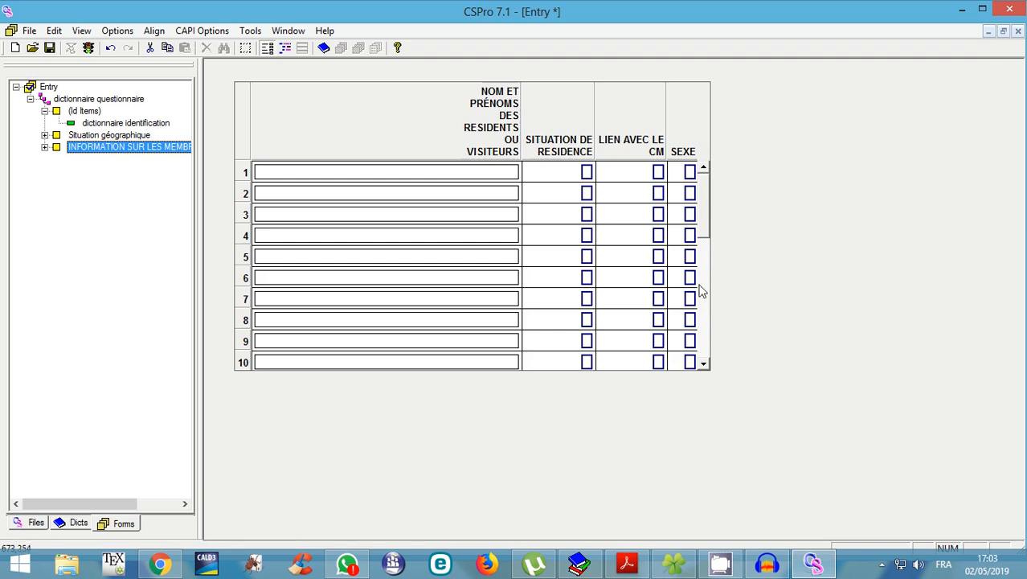
{"action": "left_click", "coordinate": [704, 364]}
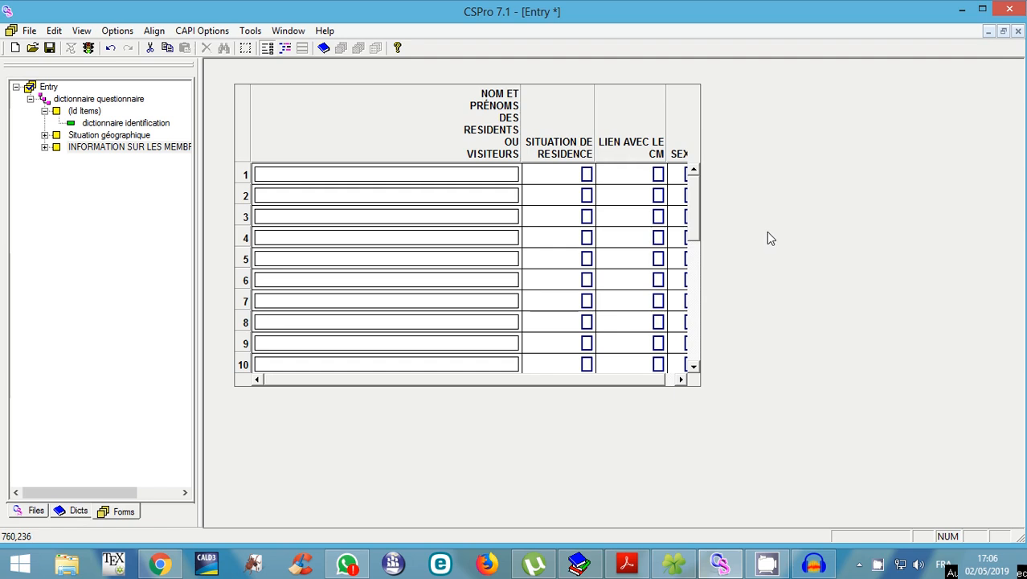
{"action": "left_click", "coordinate": [87, 111]}
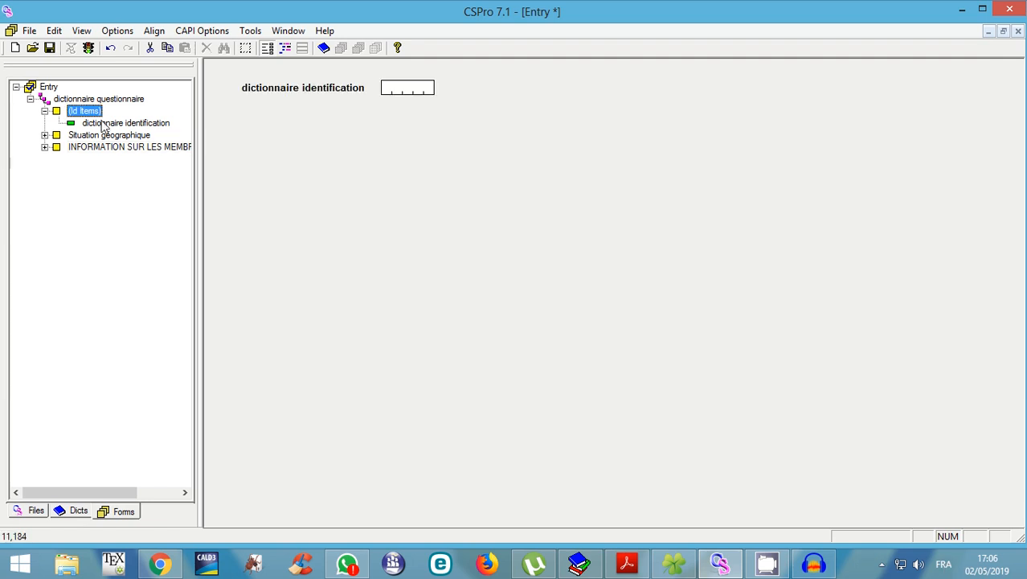
{"action": "left_click", "coordinate": [103, 124]}
{"action": "left_click", "coordinate": [100, 148]}
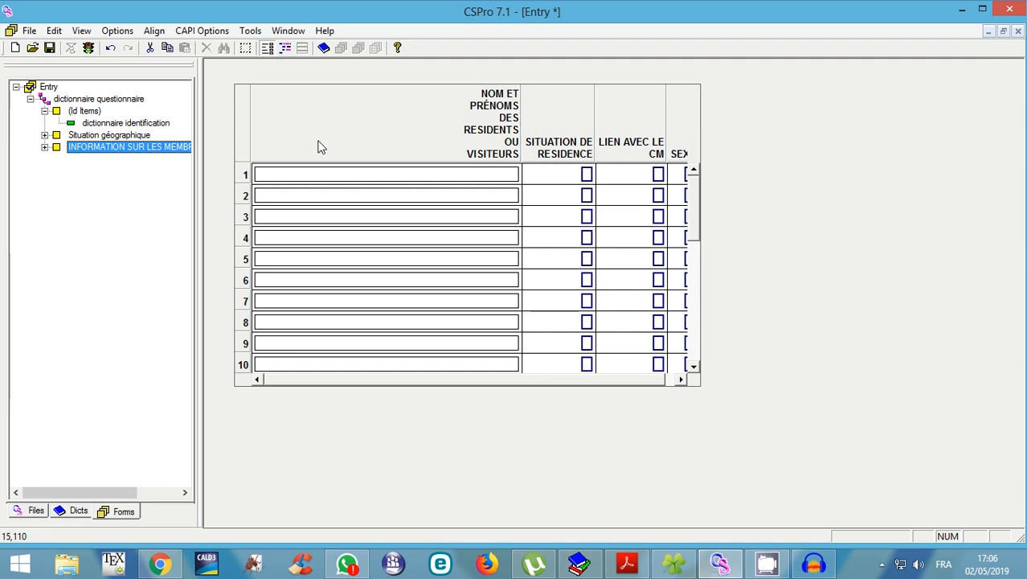
{"action": "left_click", "coordinate": [100, 124]}
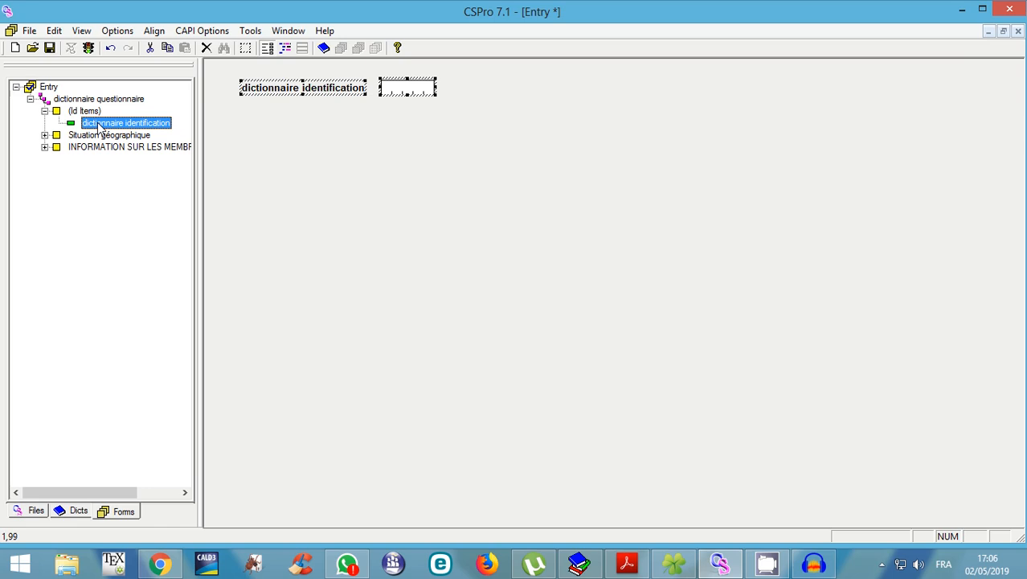
{"action": "left_click", "coordinate": [98, 137]}
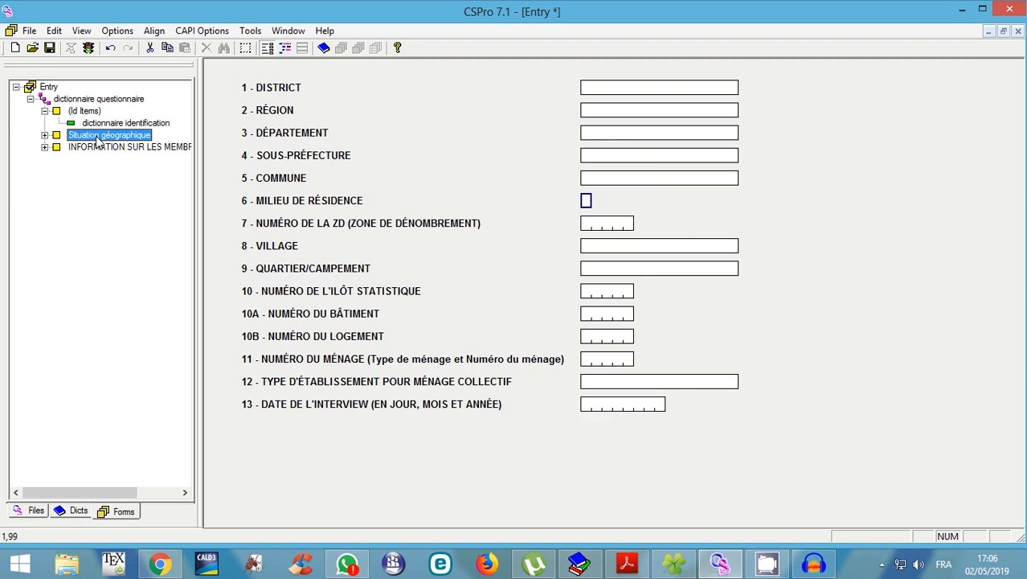
{"action": "left_click", "coordinate": [100, 148]}
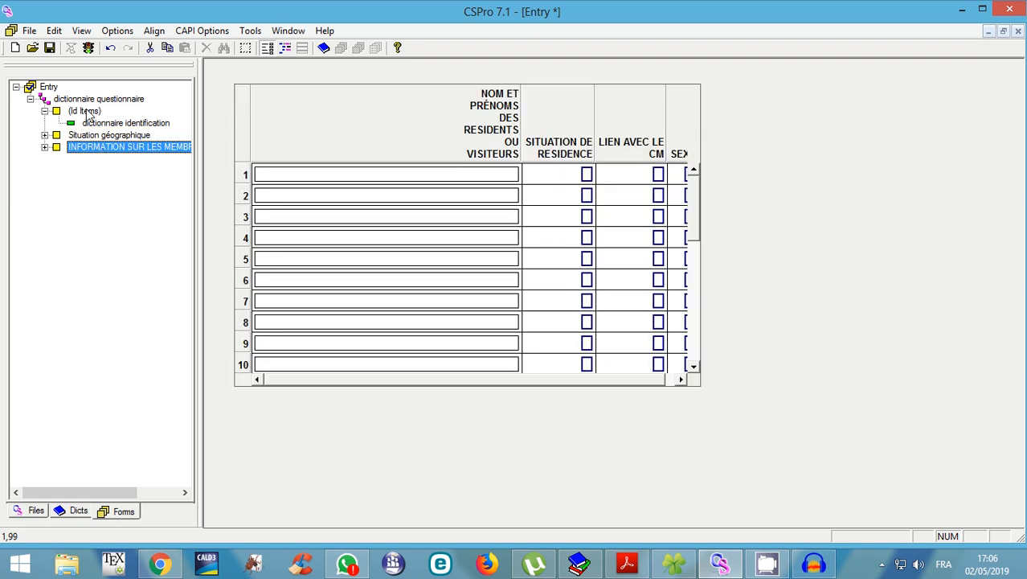
{"action": "left_click", "coordinate": [85, 112]}
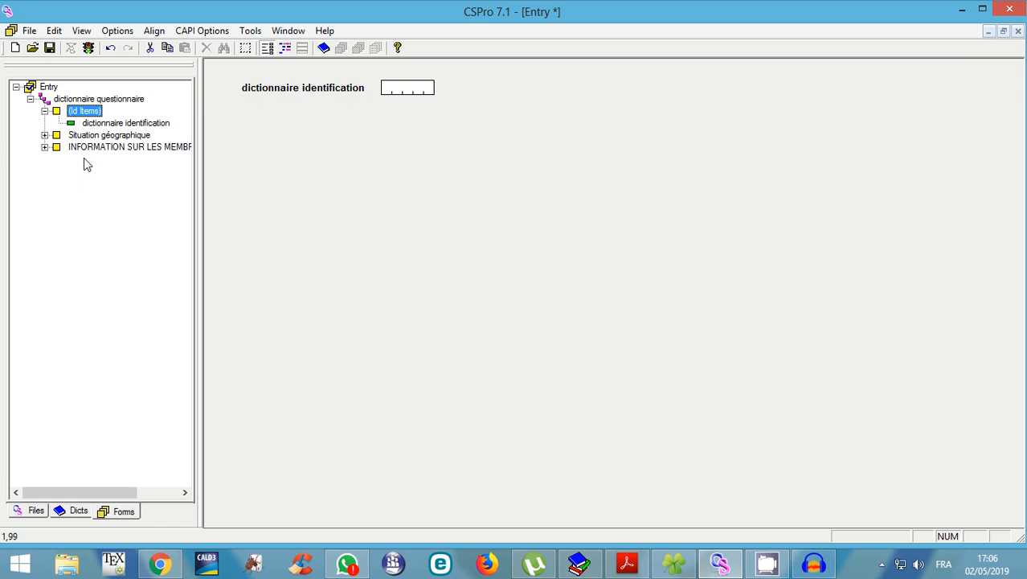
Delete the generated Situation géographique and member information forms, keeping only the Id Items form.
{"action": "left_click", "coordinate": [86, 135]}
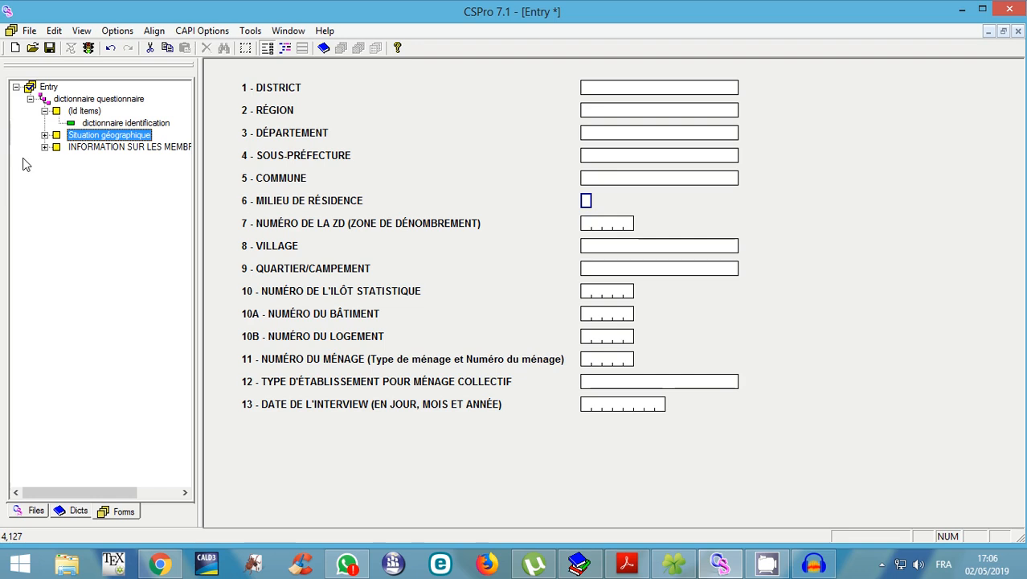
{"action": "right_click", "coordinate": [89, 137]}
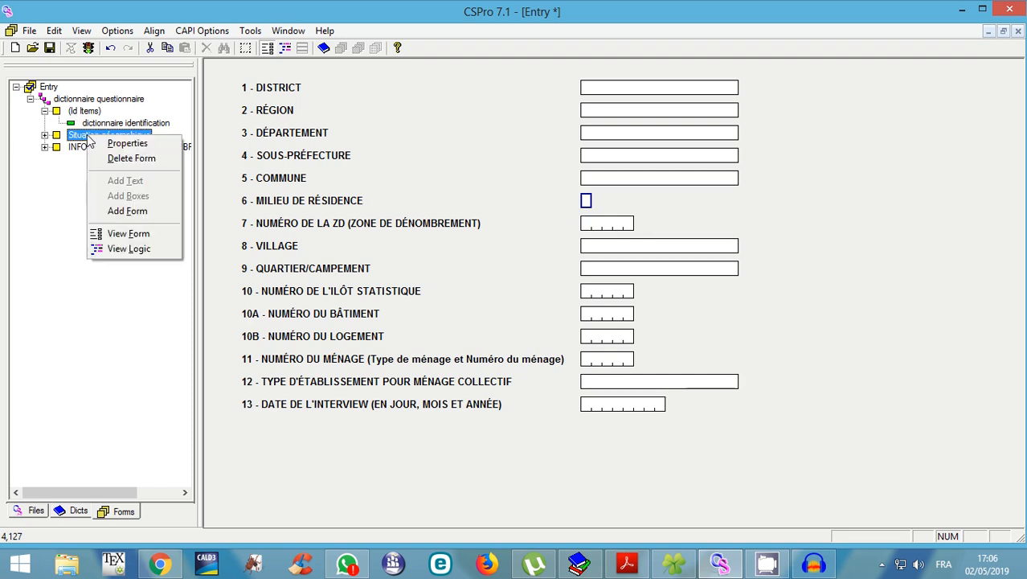
{"action": "left_click", "coordinate": [132, 159]}
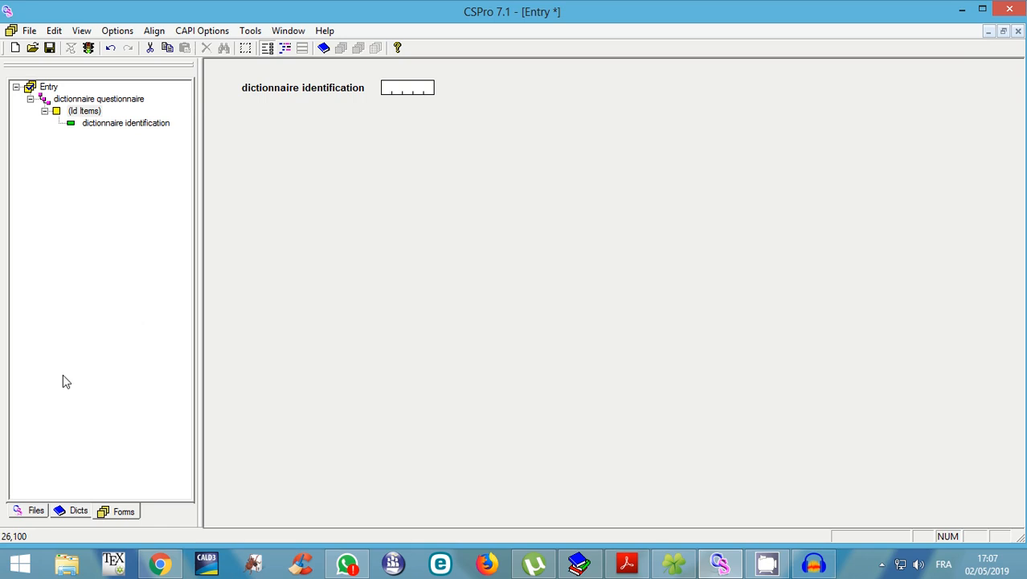
Place the whole Situation géographique record from the dictionary below the identification field, using dictionary labels with text left and extended controls.
{"action": "left_click", "coordinate": [63, 516]}
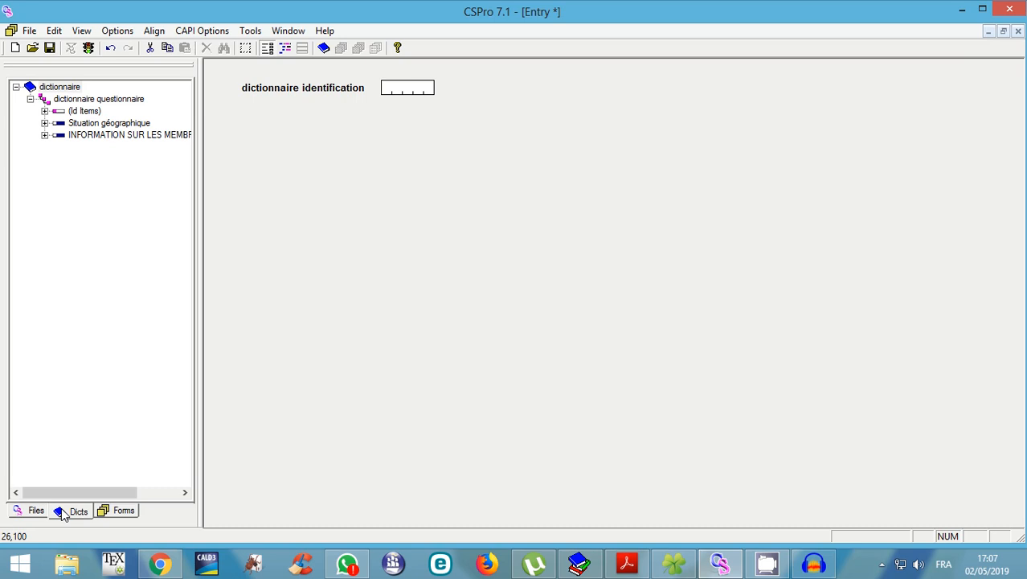
{"action": "left_click", "coordinate": [44, 123]}
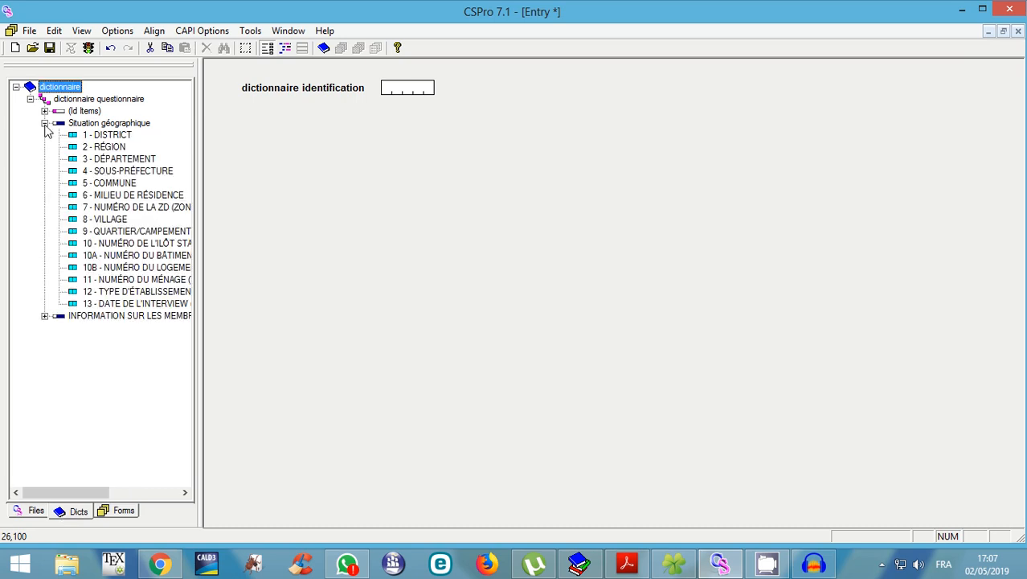
{"action": "left_click", "coordinate": [45, 317]}
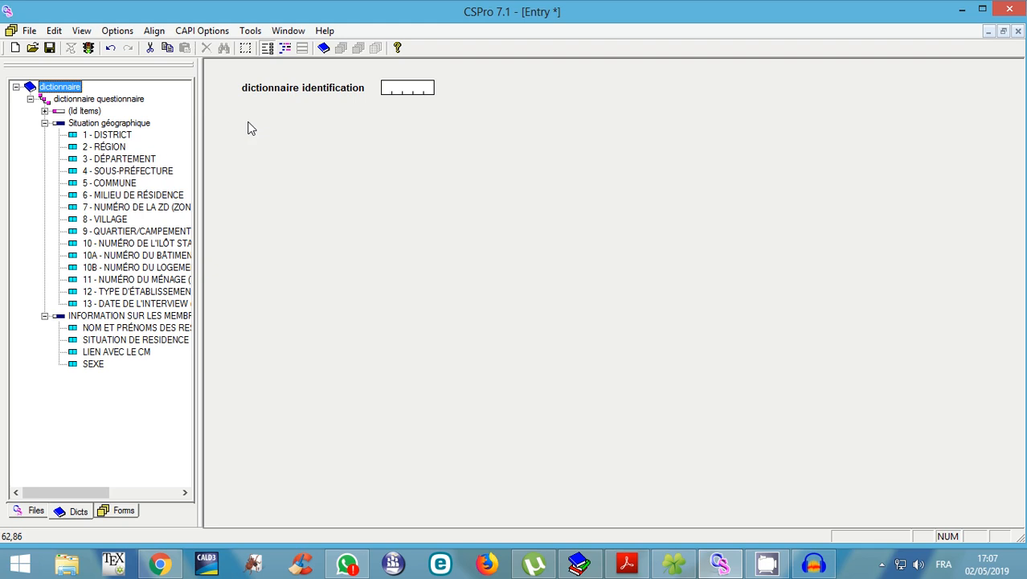
{"action": "left_click", "coordinate": [44, 111]}
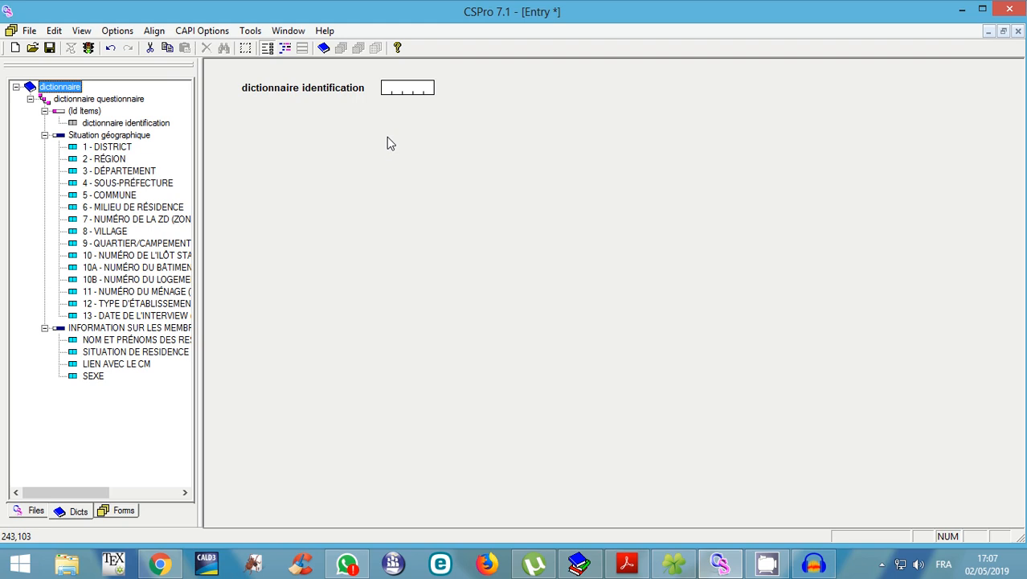
{"action": "left_click", "coordinate": [57, 140]}
{"action": "left_click_drag", "start_coordinate": [58, 140], "coordinate": [245, 142]}
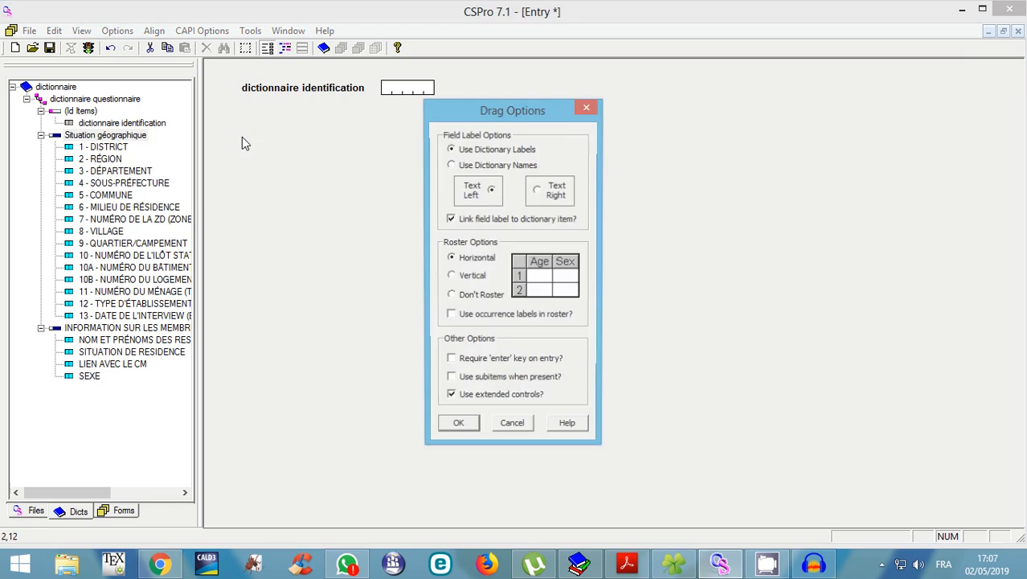
{"action": "left_click", "coordinate": [458, 433]}
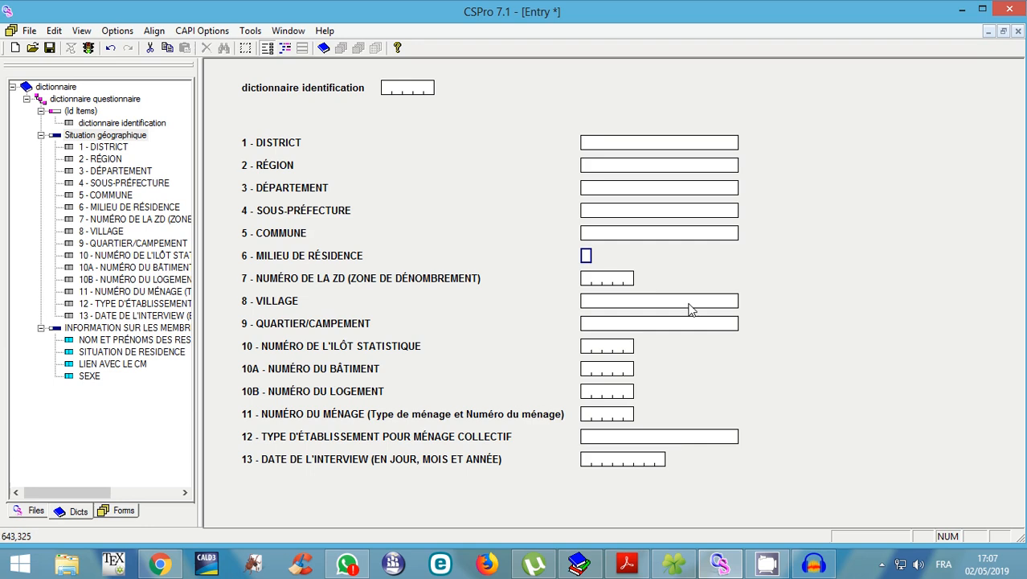
Place the member information record below the interview date field as a horizontal roster with dictionary labels and extended controls.
{"action": "left_click", "coordinate": [53, 332]}
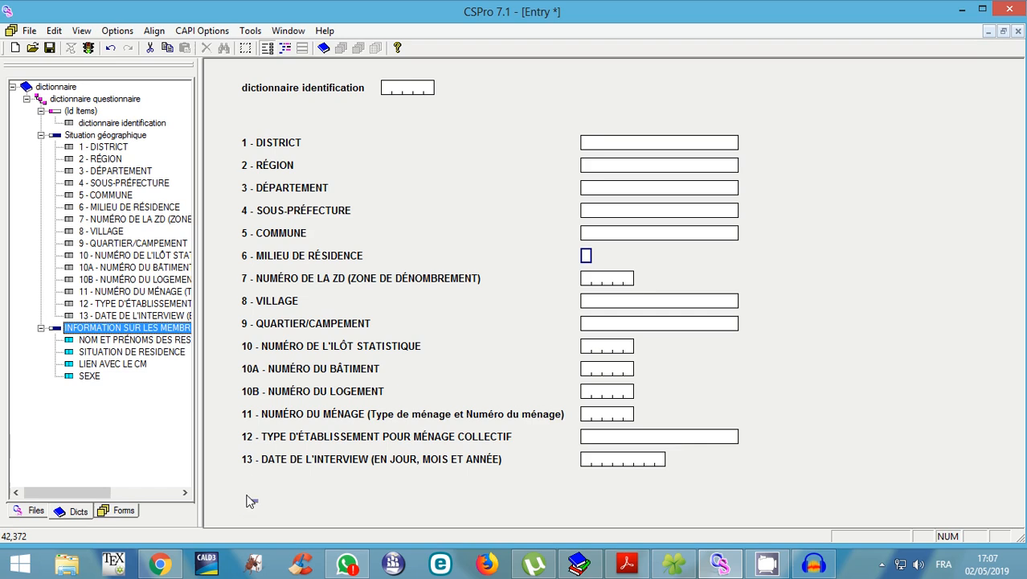
{"action": "left_click_drag", "start_coordinate": [250, 501], "coordinate": [248, 503]}
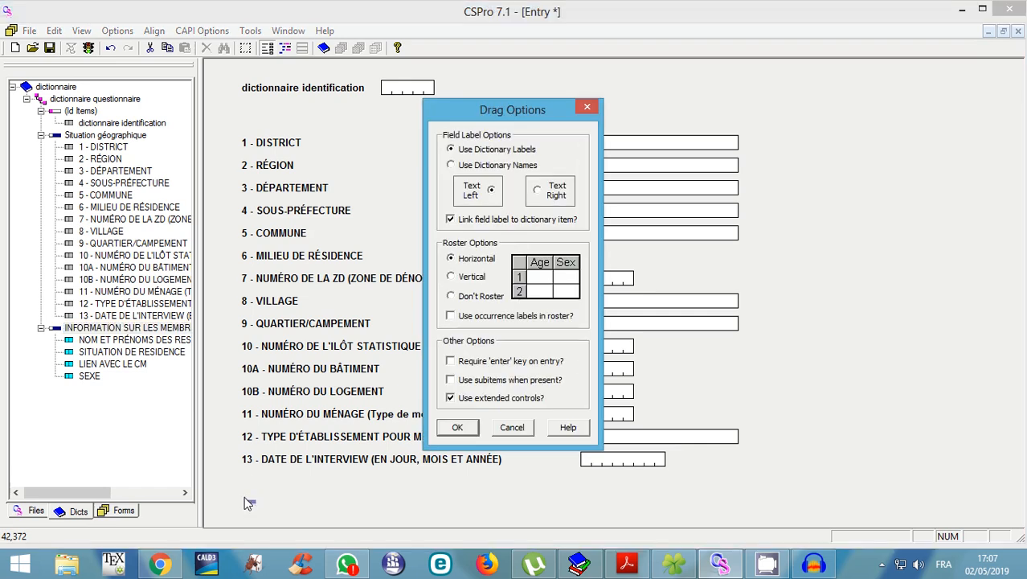
{"action": "left_click", "coordinate": [459, 428]}
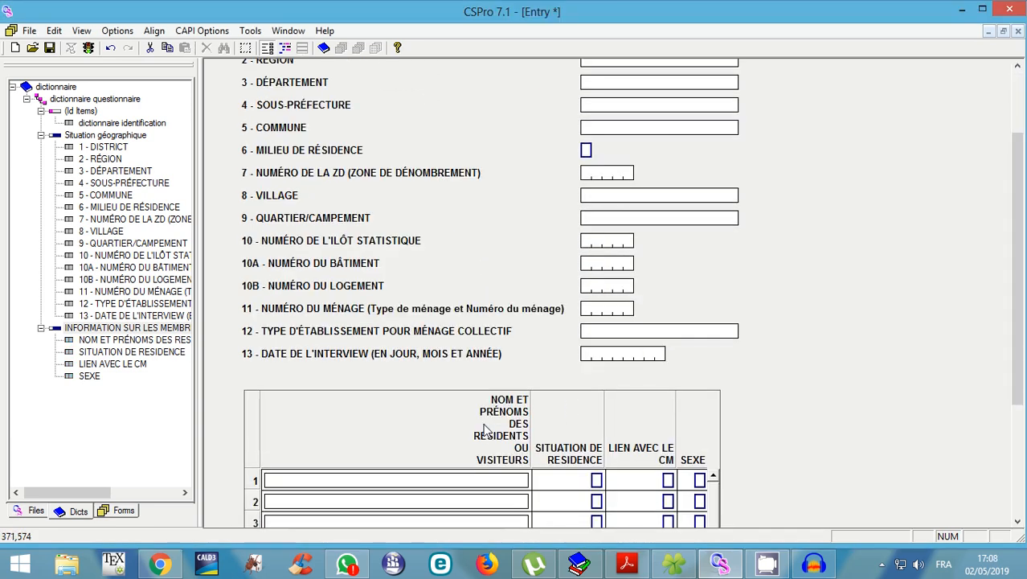
Lengthen the members roster downward in two stages to fit about 18 rows.
{"action": "scroll", "coordinate": [484, 430], "scroll_direction": "down", "scroll_amount": 1}
{"action": "left_click_drag", "start_coordinate": [1019, 371], "coordinate": [1025, 426]}
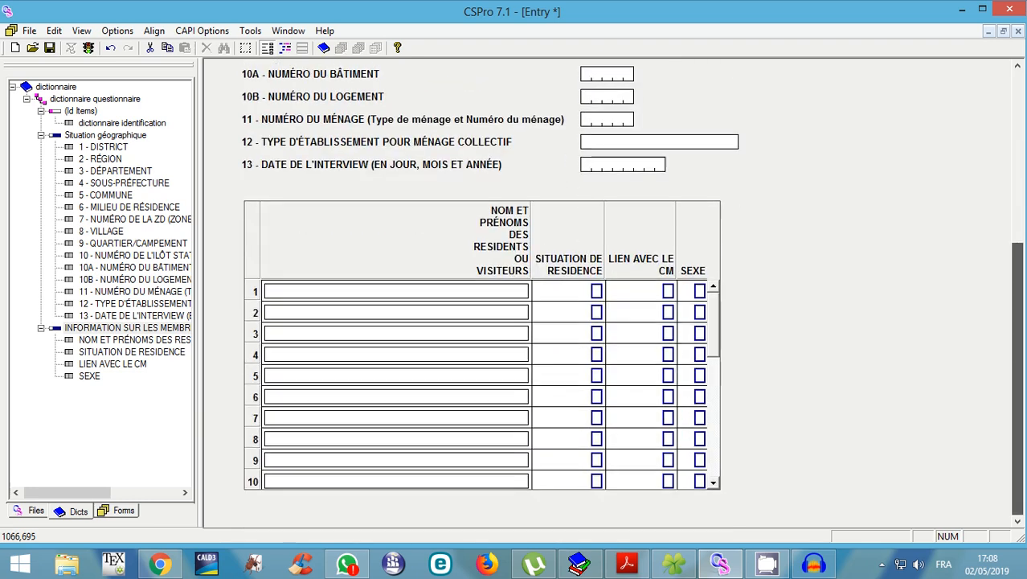
{"action": "left_click_drag", "start_coordinate": [1018, 467], "coordinate": [1012, 492]}
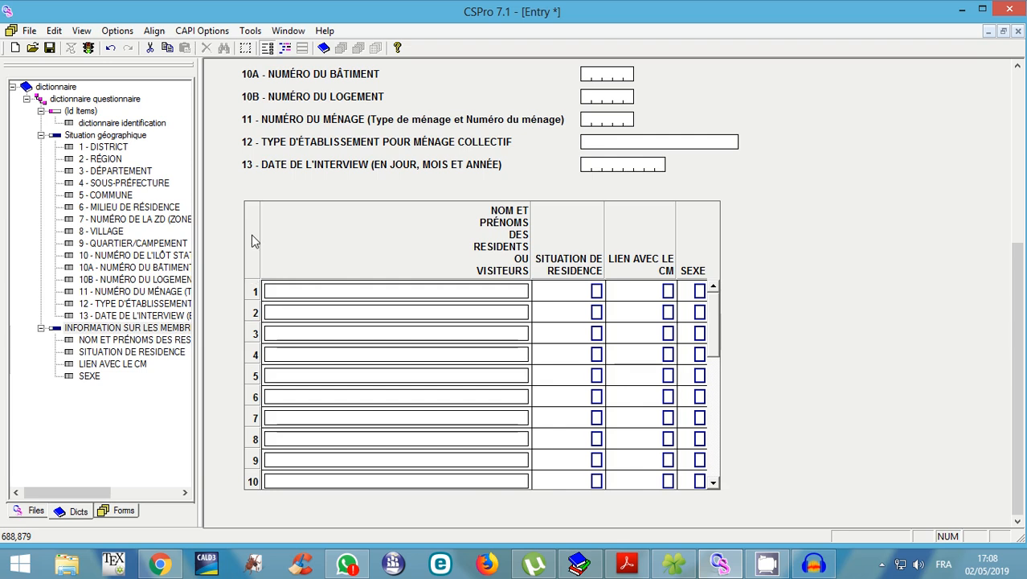
{"action": "left_click", "coordinate": [254, 214]}
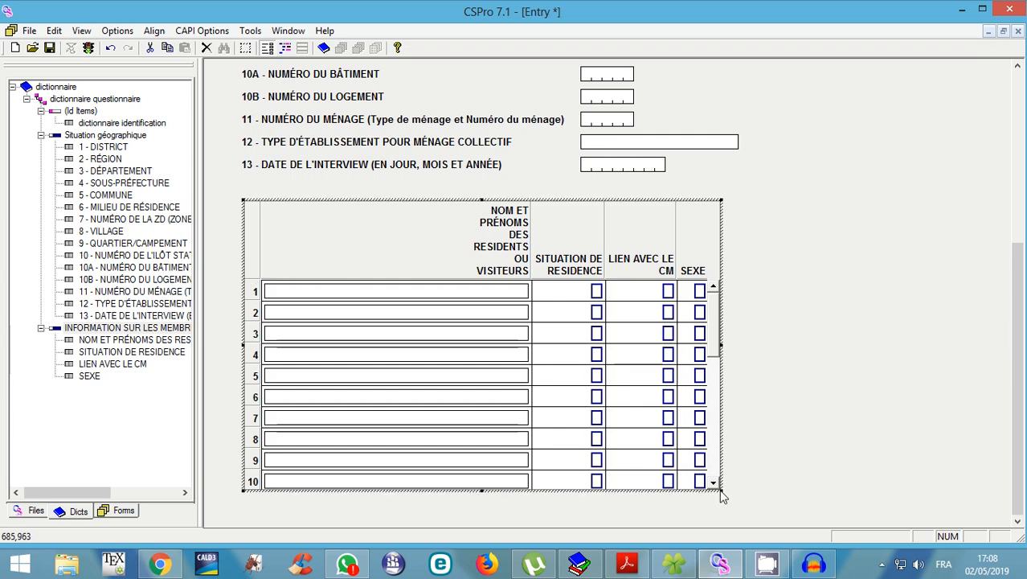
{"action": "left_click_drag", "start_coordinate": [721, 496], "coordinate": [727, 576]}
{"action": "scroll", "coordinate": [781, 464], "scroll_direction": "down", "scroll_amount": 1}
{"action": "scroll", "coordinate": [779, 464], "scroll_direction": "down", "scroll_amount": 1}
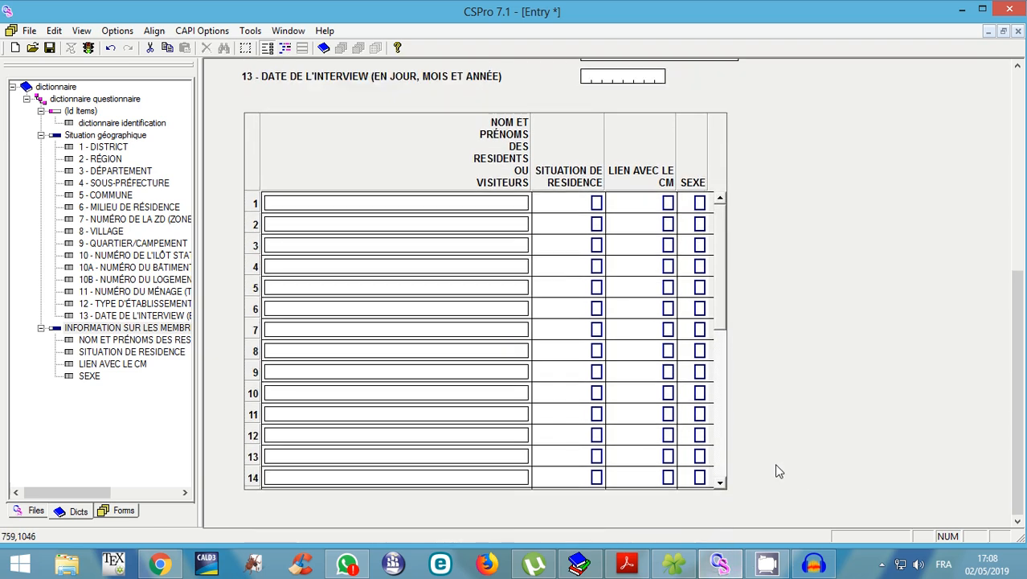
{"action": "left_click", "coordinate": [251, 133]}
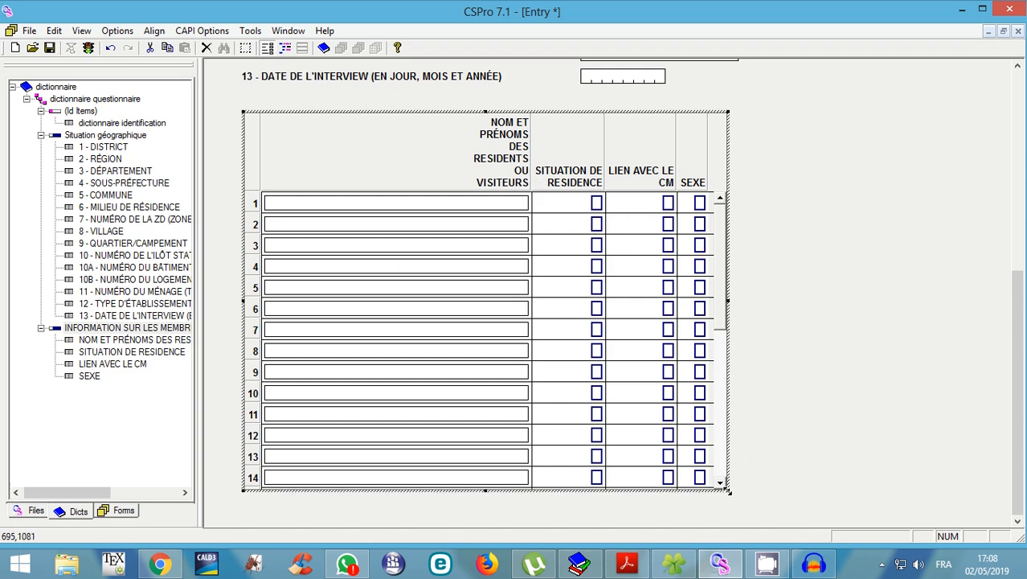
{"action": "left_click_drag", "start_coordinate": [728, 491], "coordinate": [724, 574]}
{"action": "scroll", "coordinate": [699, 488], "scroll_direction": "down", "scroll_amount": 3}
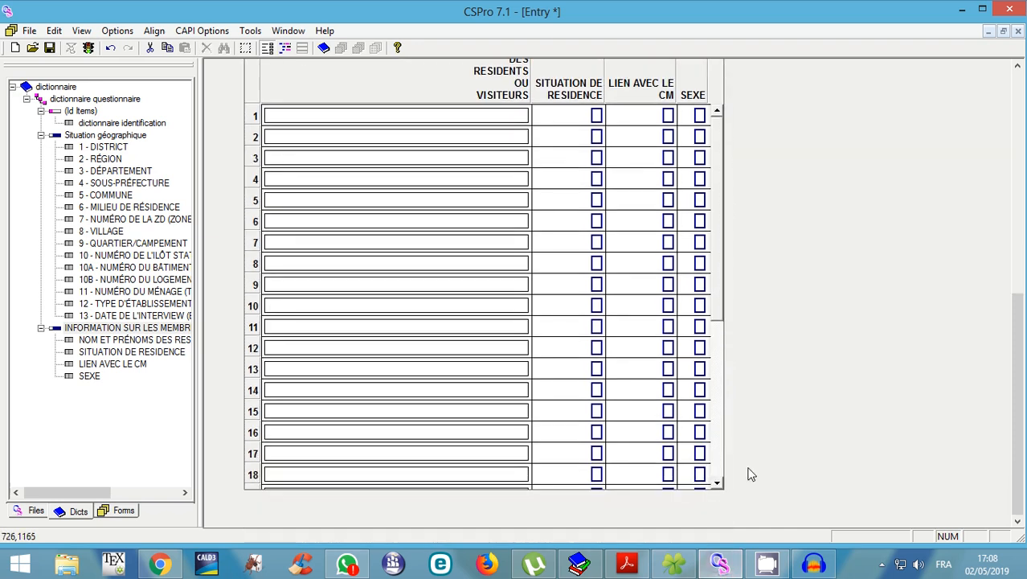
Extend the members roster's lower edge further to fit about 26 rows.
{"action": "left_click", "coordinate": [249, 79]}
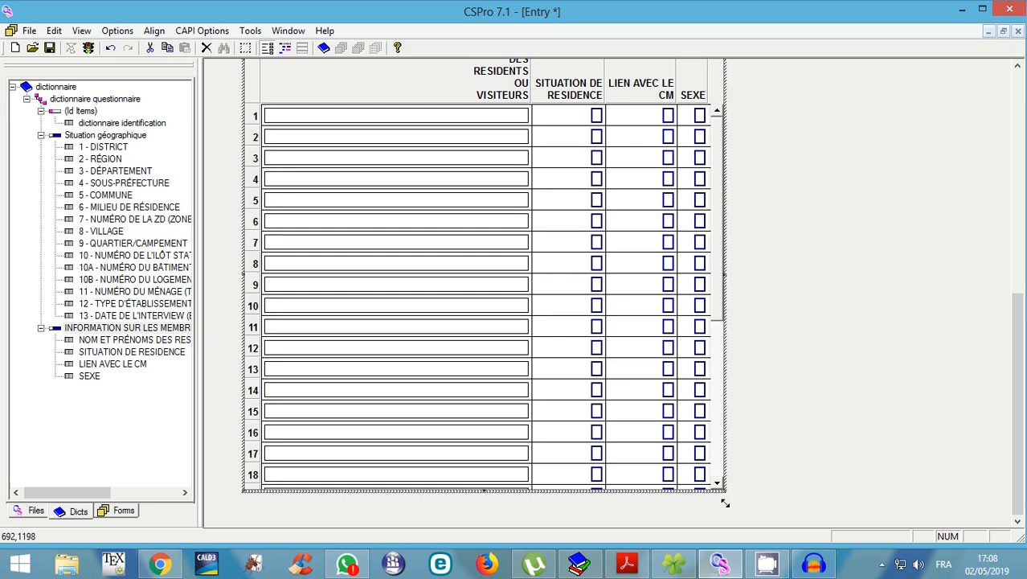
{"action": "left_click_drag", "start_coordinate": [726, 502], "coordinate": [712, 573]}
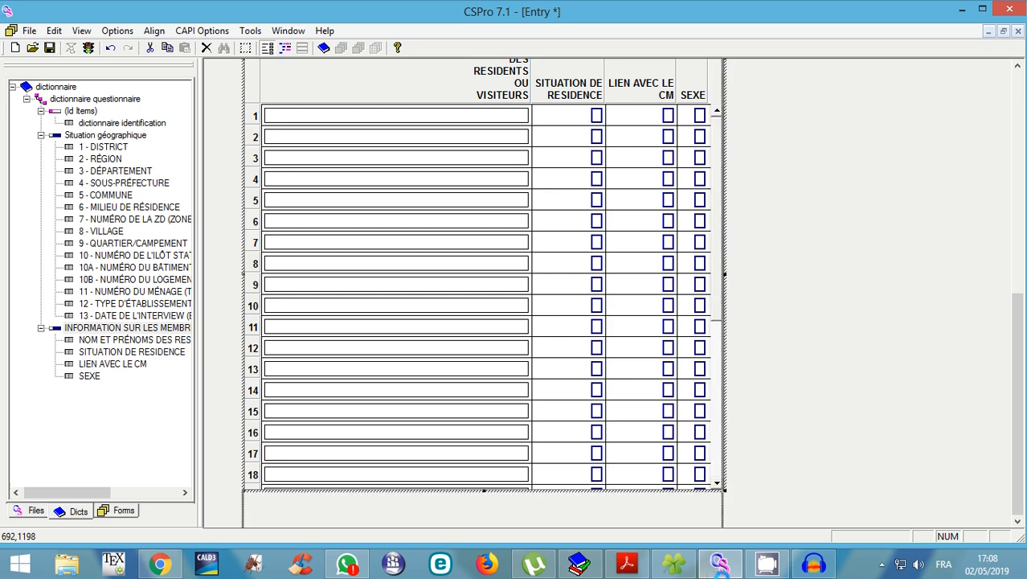
{"action": "scroll", "coordinate": [609, 339], "scroll_direction": "down", "scroll_amount": 2}
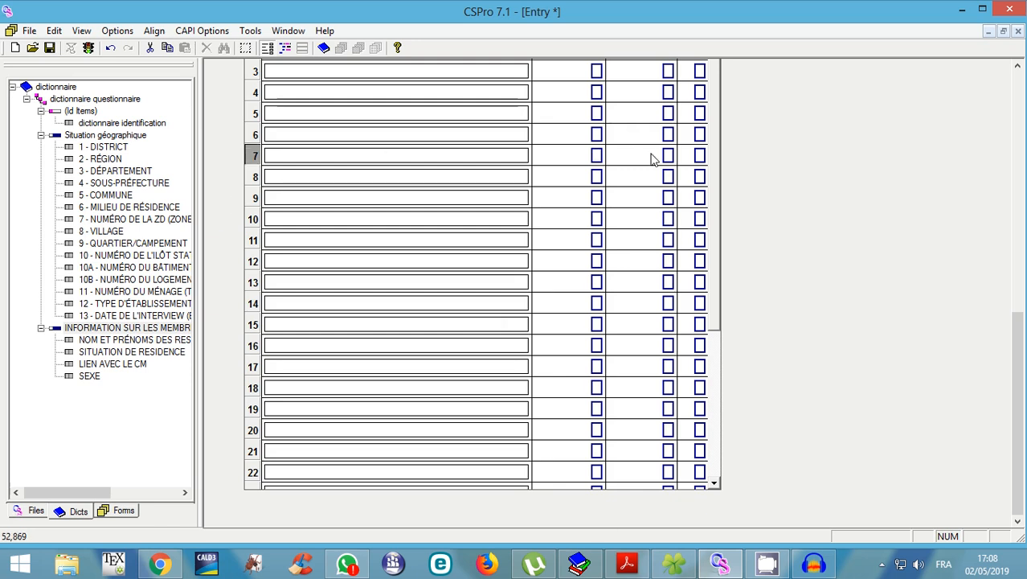
{"action": "scroll", "coordinate": [390, 76], "scroll_direction": "up", "scroll_amount": 2}
{"action": "scroll", "coordinate": [252, 76], "scroll_direction": "down", "scroll_amount": 2}
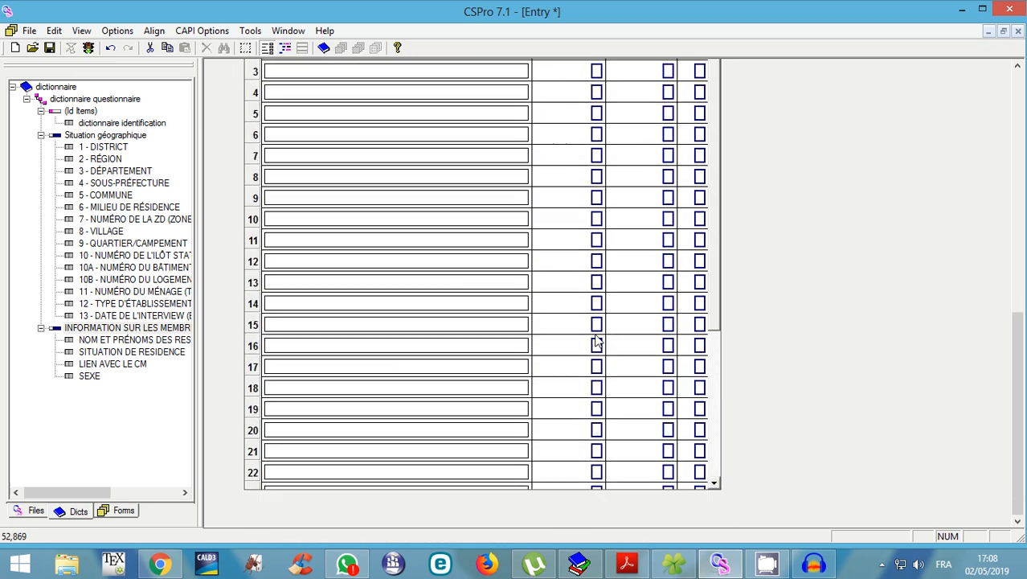
{"action": "scroll", "coordinate": [275, 229], "scroll_direction": "up", "scroll_amount": 2}
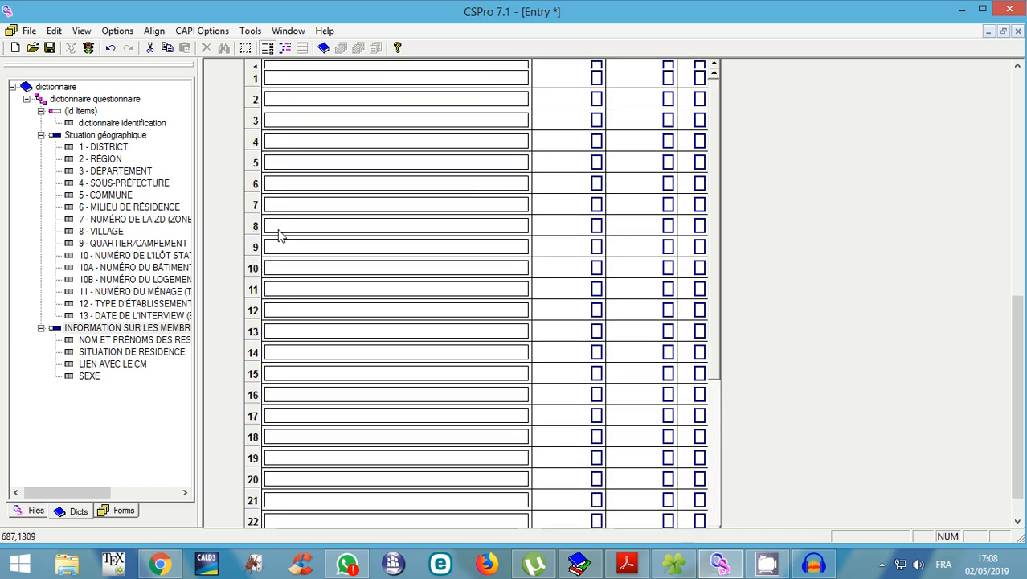
{"action": "left_click", "coordinate": [250, 100]}
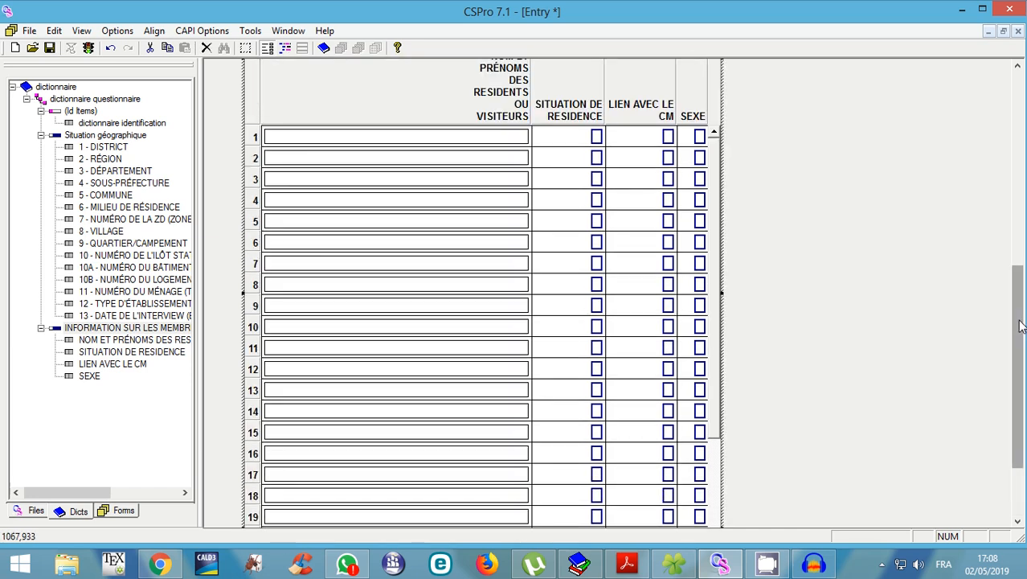
{"action": "left_click_drag", "start_coordinate": [1016, 319], "coordinate": [1016, 369]}
{"action": "left_click", "coordinate": [715, 483]}
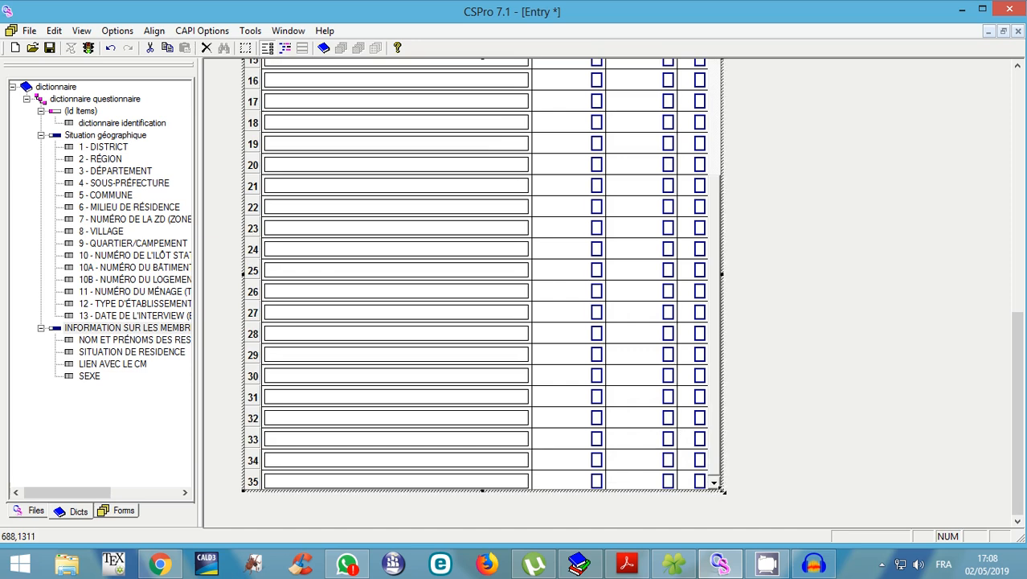
{"action": "left_click_drag", "start_coordinate": [724, 491], "coordinate": [722, 563]}
{"action": "left_click", "coordinate": [759, 457]}
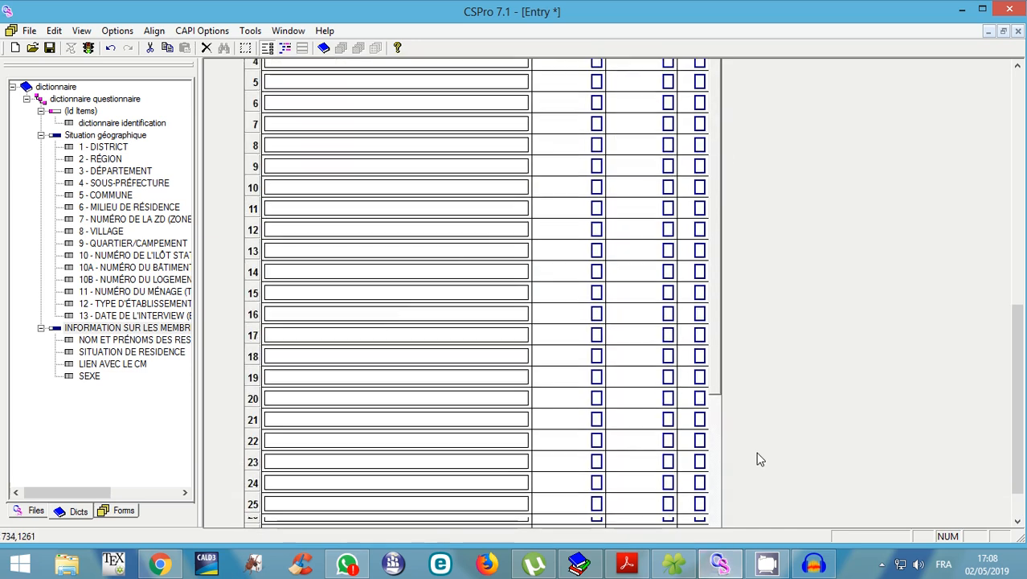
{"action": "scroll", "coordinate": [759, 456], "scroll_direction": "down", "scroll_amount": 2}
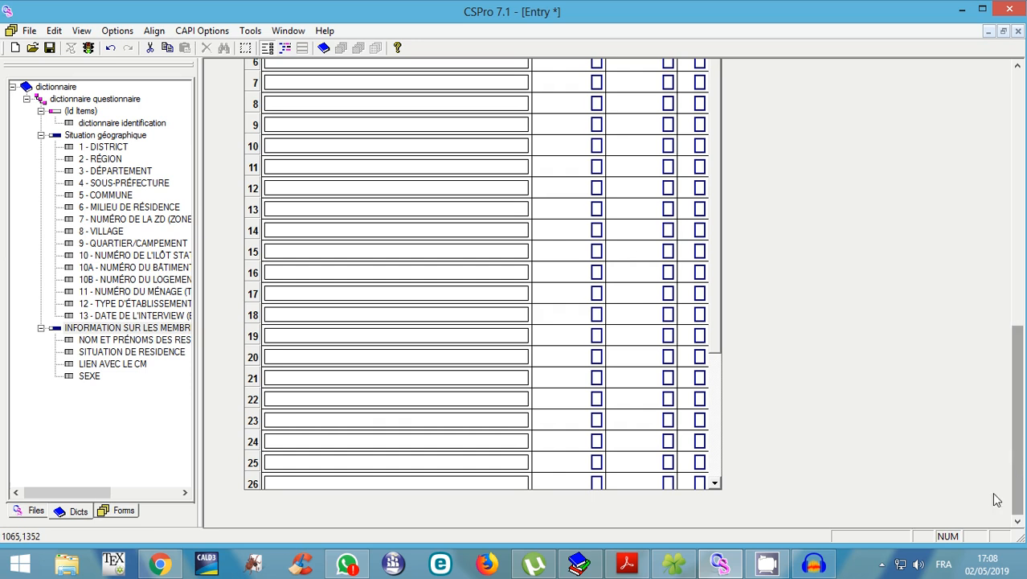
{"action": "scroll", "coordinate": [716, 456], "scroll_direction": "down", "scroll_amount": 3}
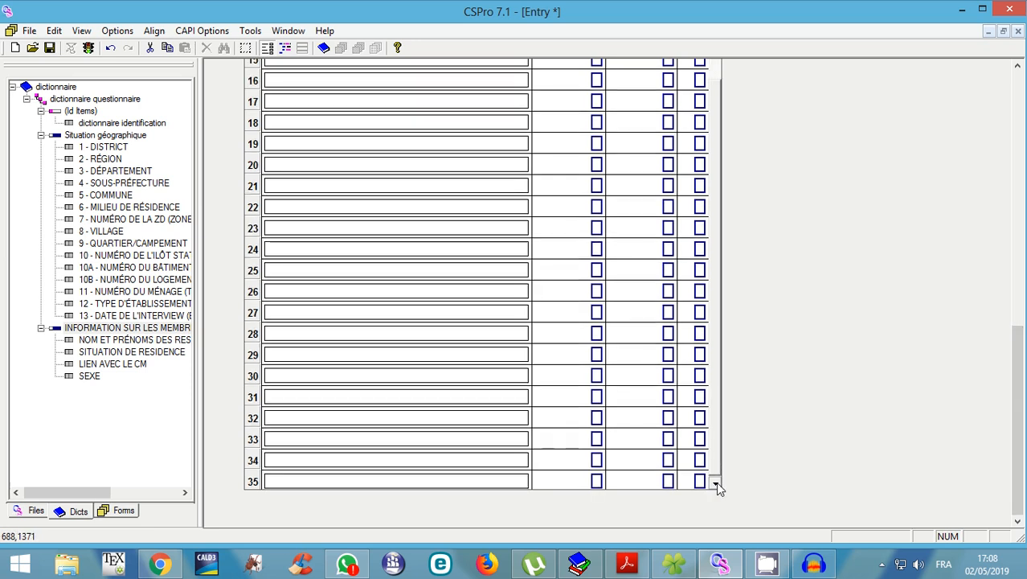
Stretch the members roster down to about 33 rows.
{"action": "left_click", "coordinate": [707, 415]}
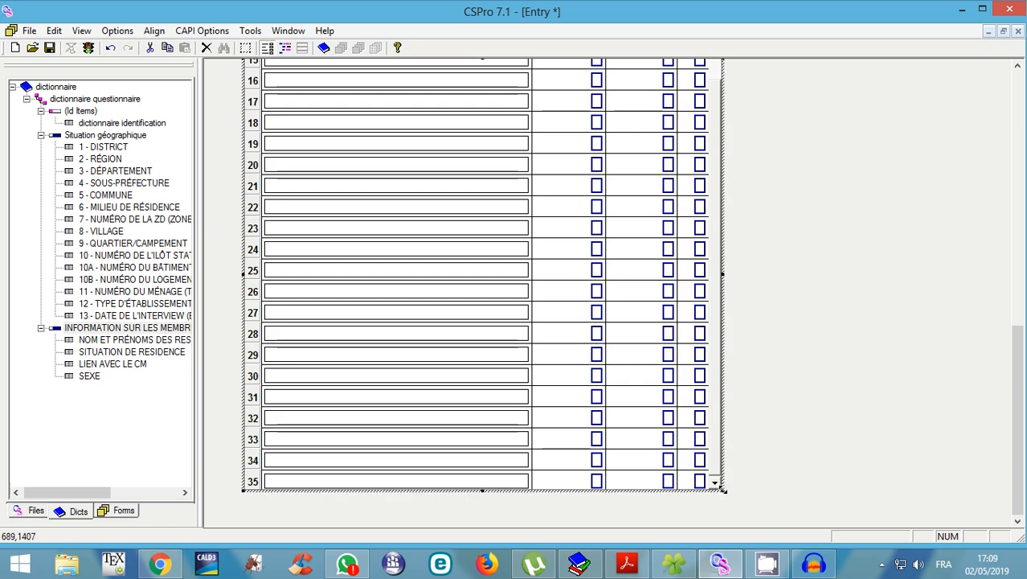
{"action": "left_click_drag", "start_coordinate": [723, 491], "coordinate": [721, 572]}
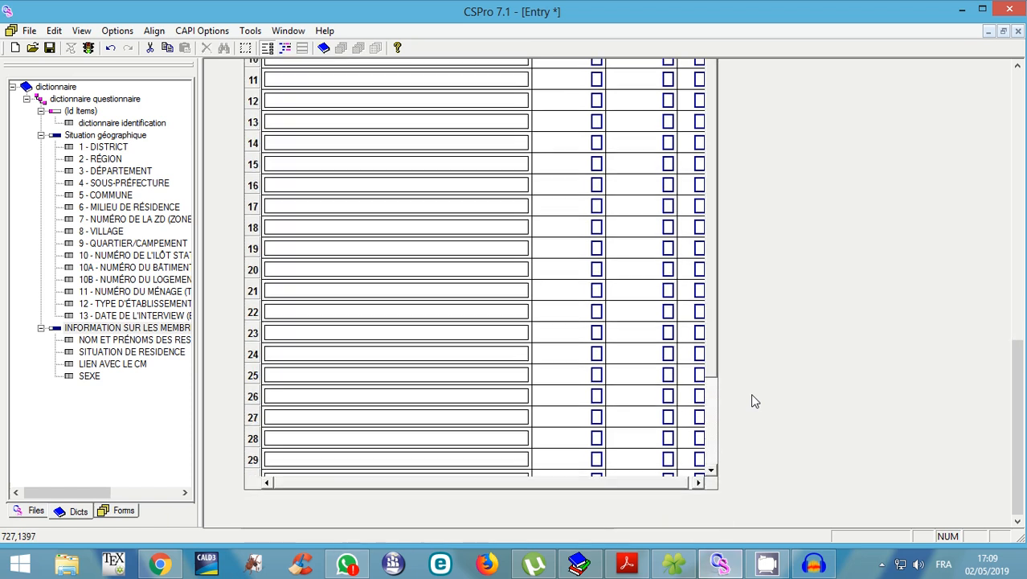
{"action": "left_click", "coordinate": [696, 442]}
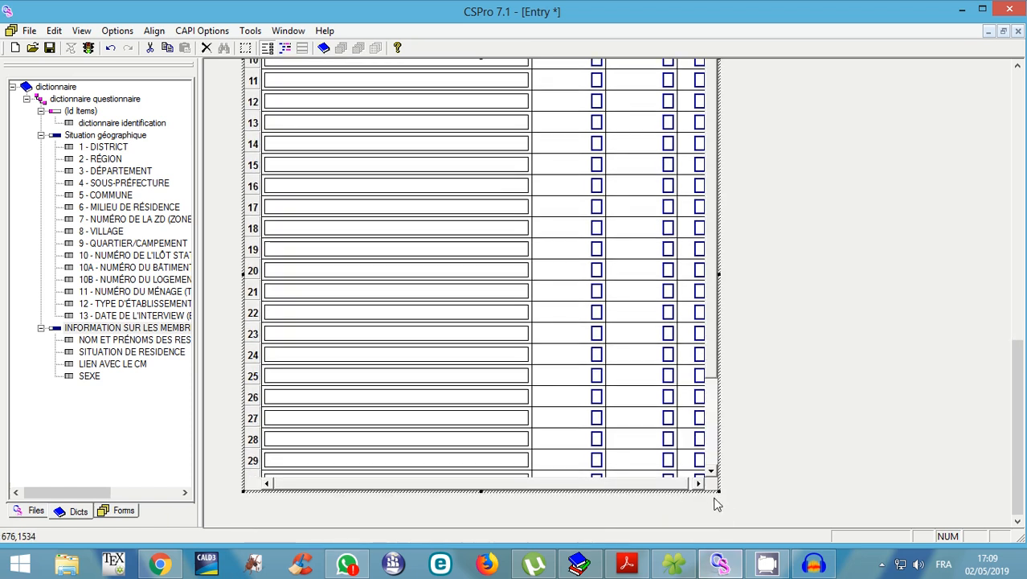
{"action": "left_click_drag", "start_coordinate": [719, 491], "coordinate": [709, 574]}
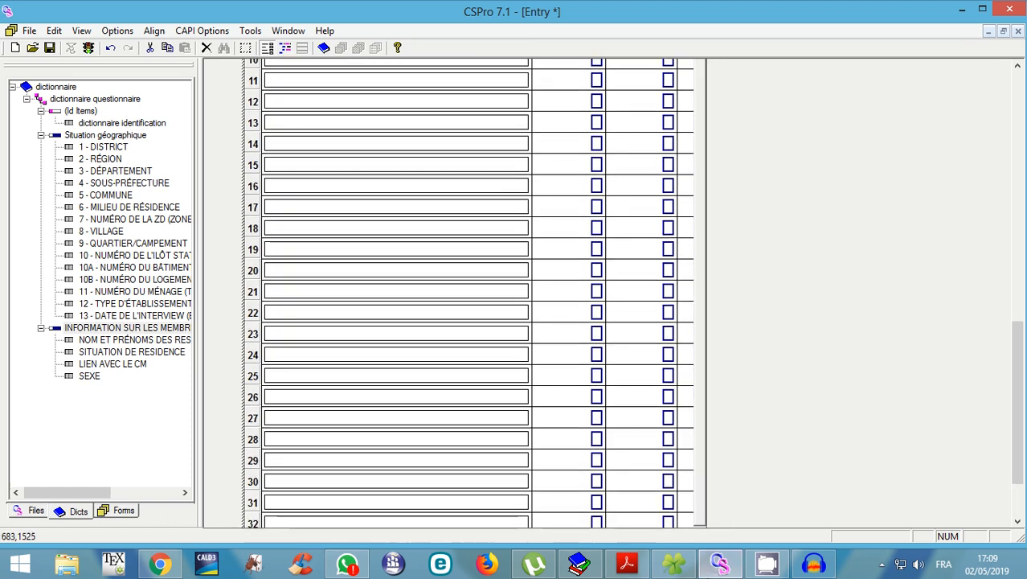
{"action": "scroll", "coordinate": [729, 484], "scroll_direction": "down", "scroll_amount": 3}
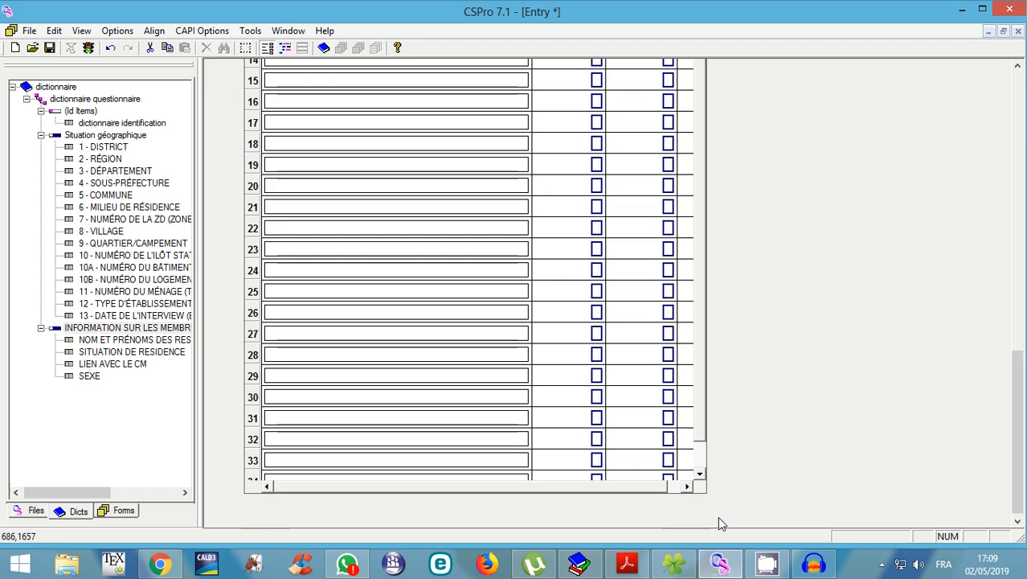
Widen and lengthen the members roster to fit all 35 rows and the full SEXE column without scroll bars.
{"action": "left_click", "coordinate": [650, 418]}
{"action": "left_click_drag", "start_coordinate": [708, 492], "coordinate": [732, 533]}
{"action": "scroll", "coordinate": [750, 446], "scroll_direction": "down", "scroll_amount": 2}
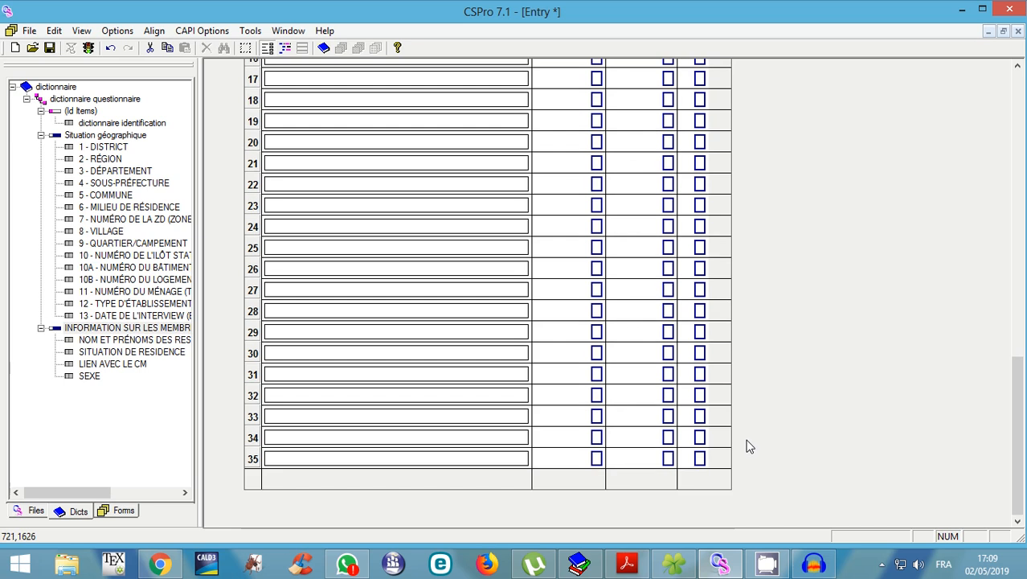
{"action": "scroll", "coordinate": [777, 360], "scroll_direction": "up", "scroll_amount": 6}
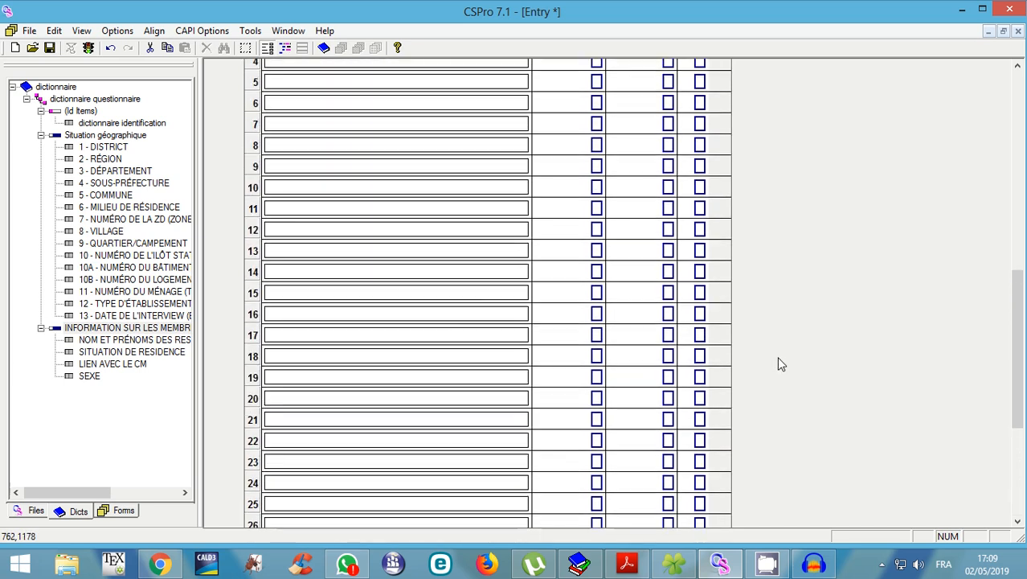
Set the entry form's background color to purple in the form properties.
{"action": "scroll", "coordinate": [779, 365], "scroll_direction": "up", "scroll_amount": 5}
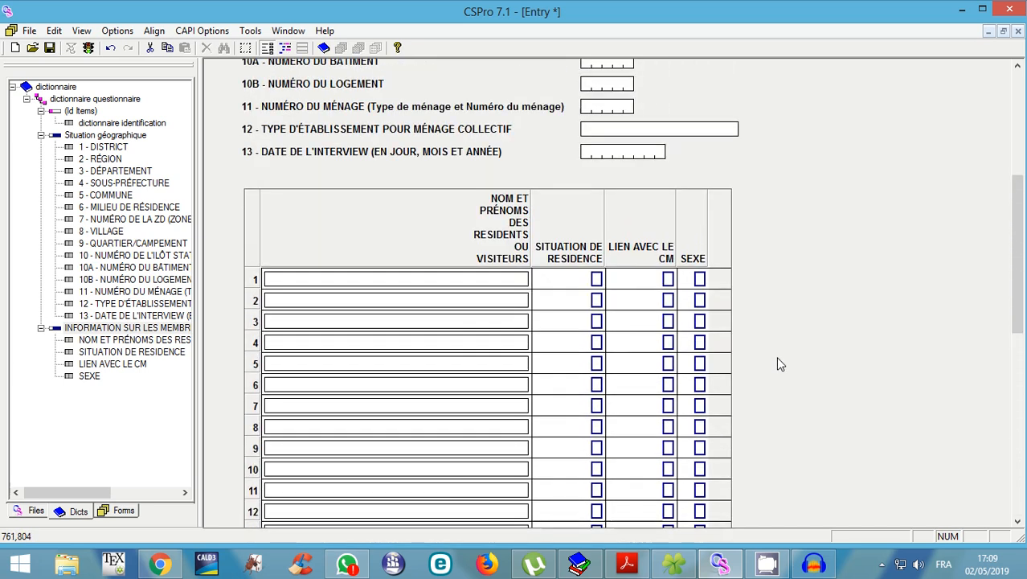
{"action": "scroll", "coordinate": [778, 364], "scroll_direction": "up", "scroll_amount": 1}
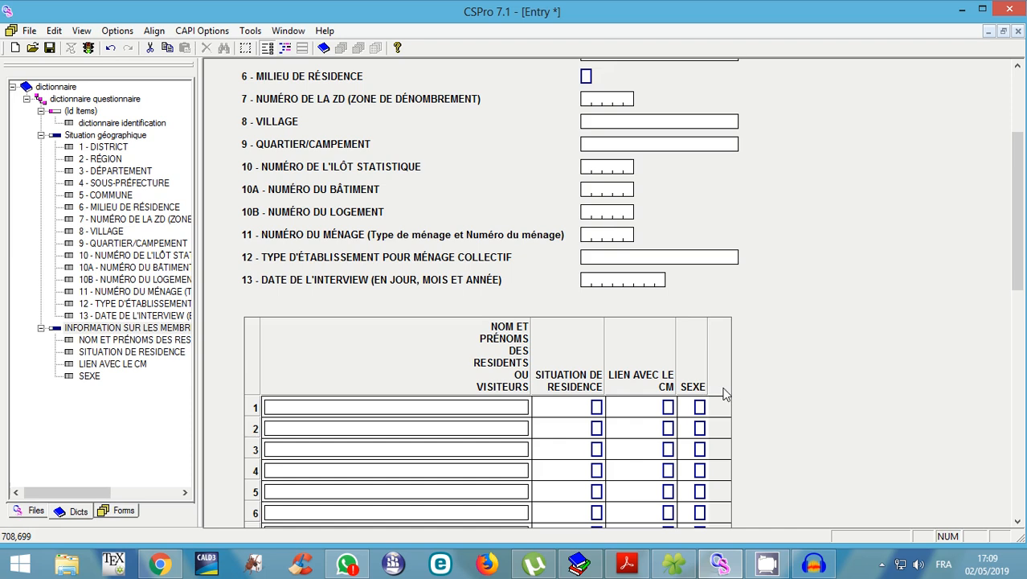
{"action": "scroll", "coordinate": [813, 368], "scroll_direction": "down", "scroll_amount": 8}
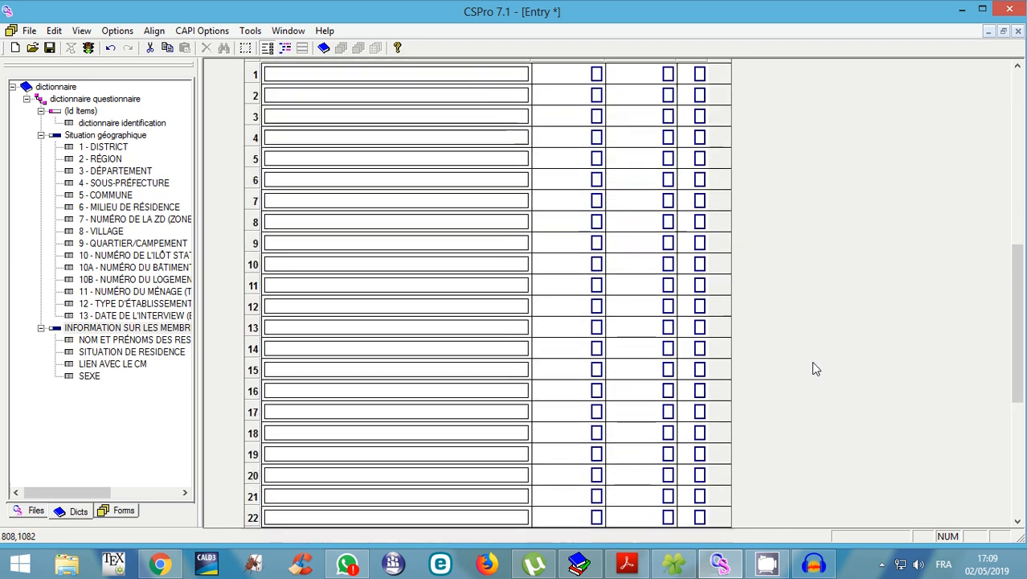
{"action": "scroll", "coordinate": [813, 368], "scroll_direction": "up", "scroll_amount": 10}
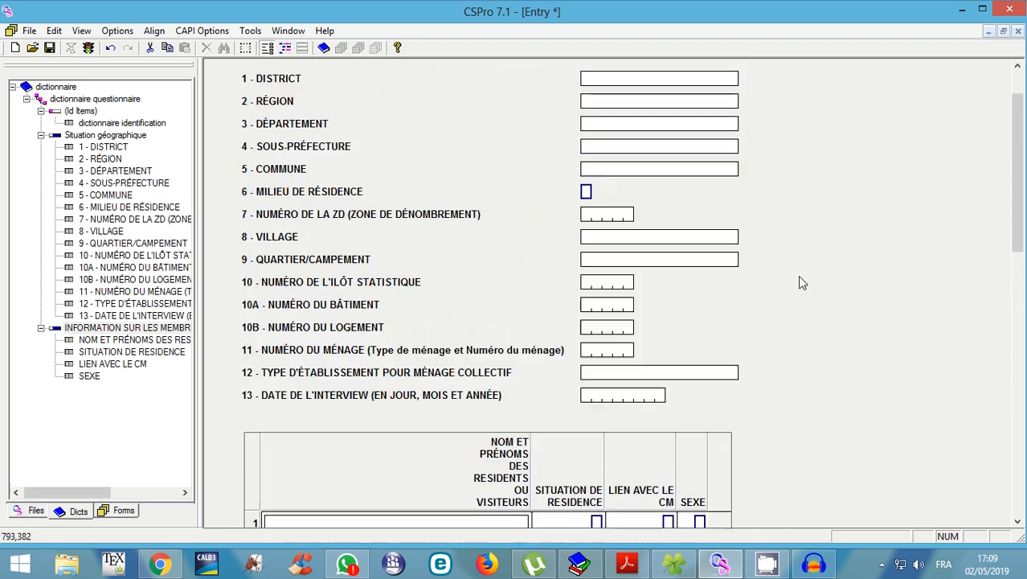
{"action": "scroll", "coordinate": [801, 282], "scroll_direction": "up", "scroll_amount": 2}
{"action": "right_click", "coordinate": [804, 176]}
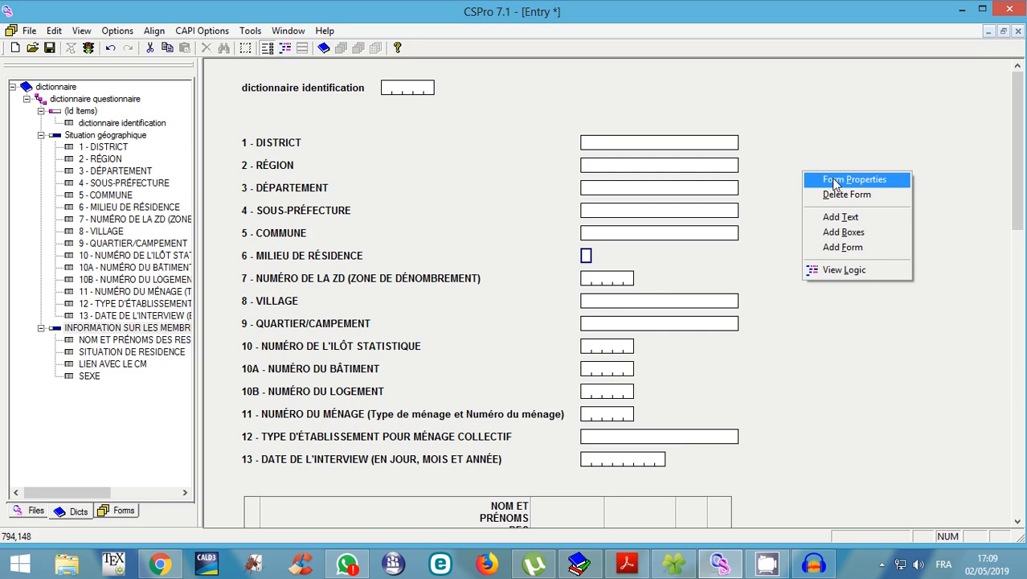
{"action": "left_click", "coordinate": [834, 181]}
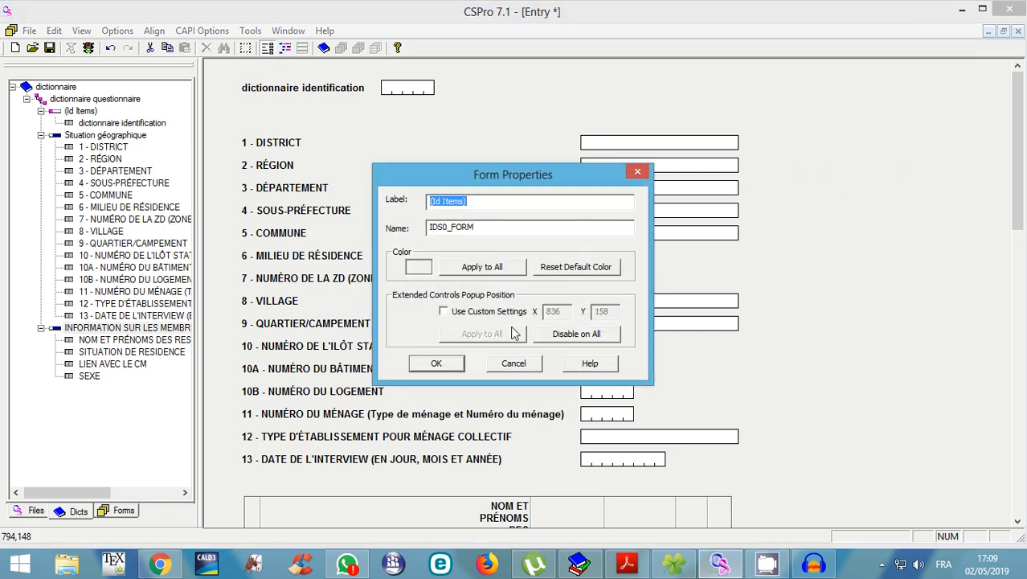
{"action": "left_click", "coordinate": [424, 272]}
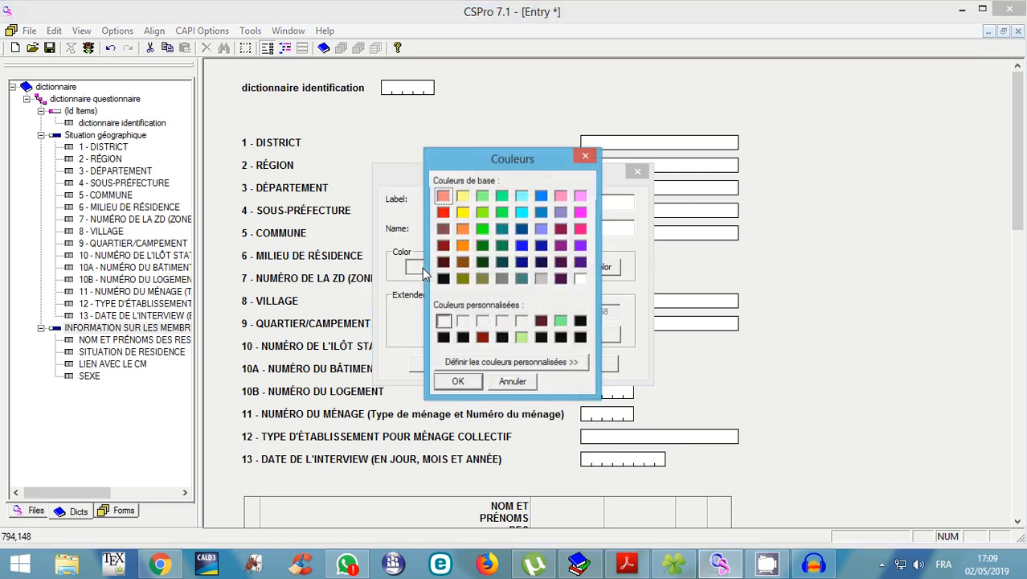
{"action": "left_click", "coordinate": [483, 213]}
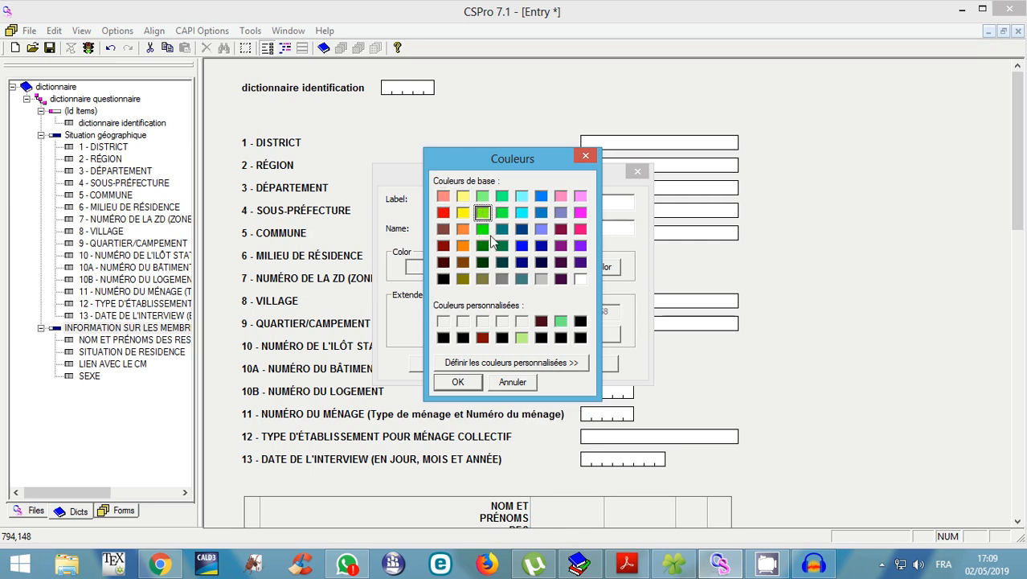
{"action": "left_click", "coordinate": [482, 230]}
{"action": "left_click", "coordinate": [580, 246]}
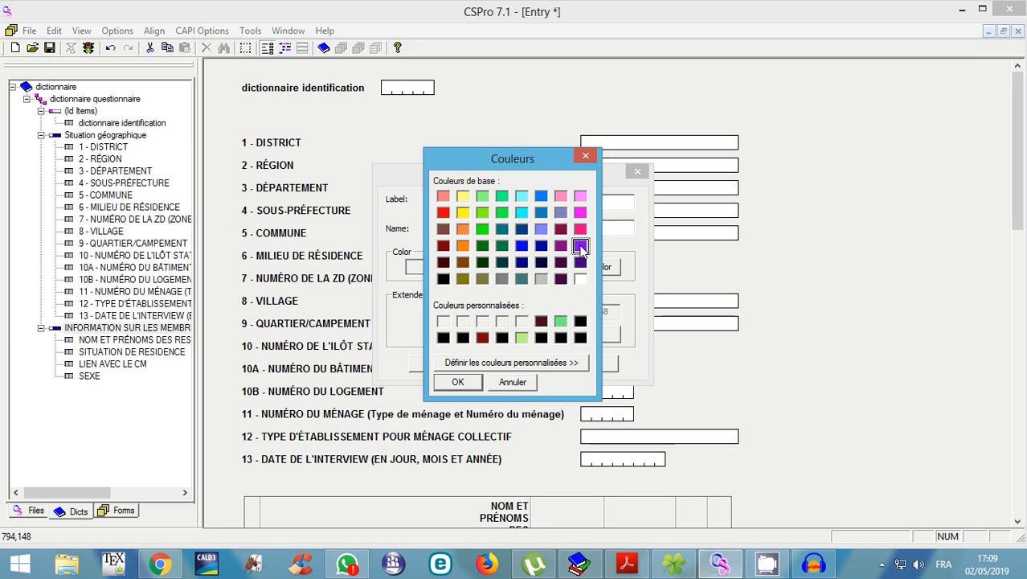
{"action": "key", "text": "Return"}
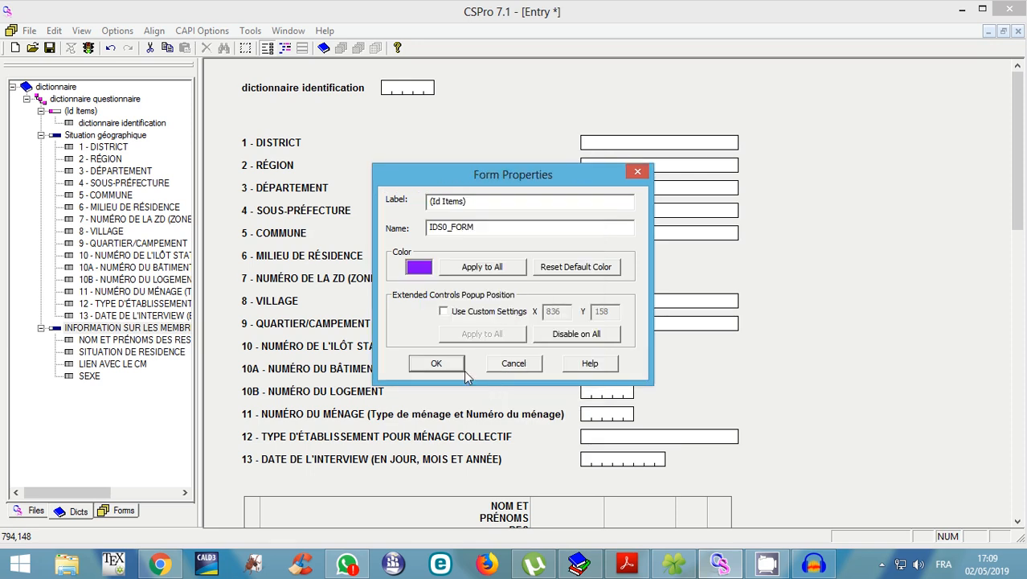
{"action": "left_click", "coordinate": [435, 363]}
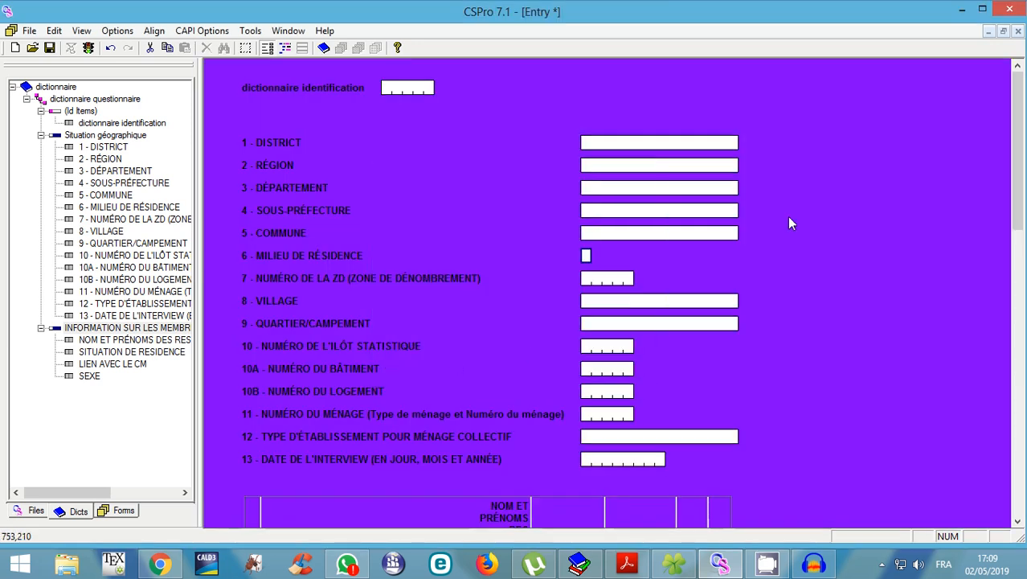
Change the entry form's background color to light green from the basic colors.
{"action": "right_click", "coordinate": [789, 218]}
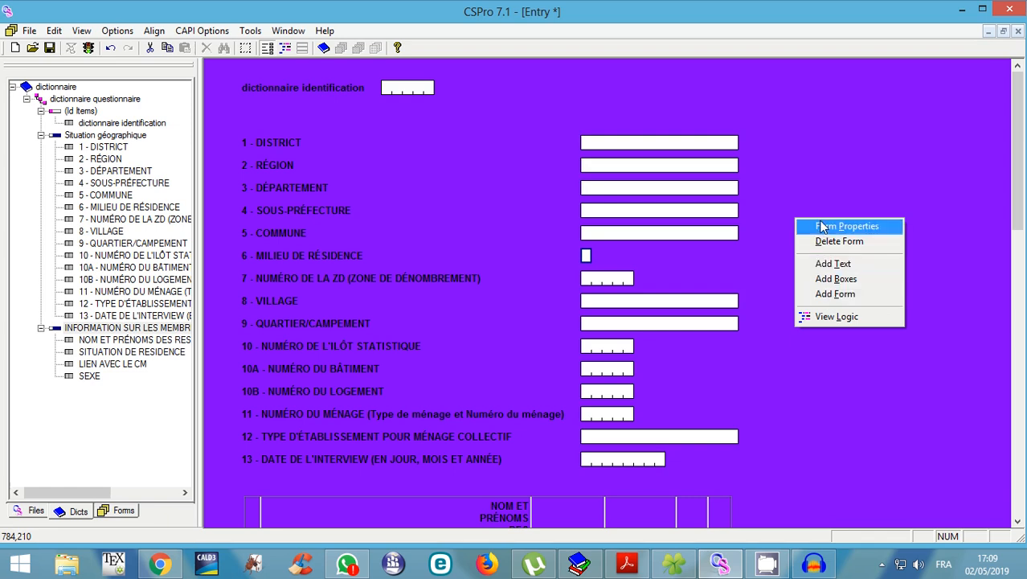
{"action": "left_click", "coordinate": [823, 227]}
{"action": "left_click", "coordinate": [414, 268]}
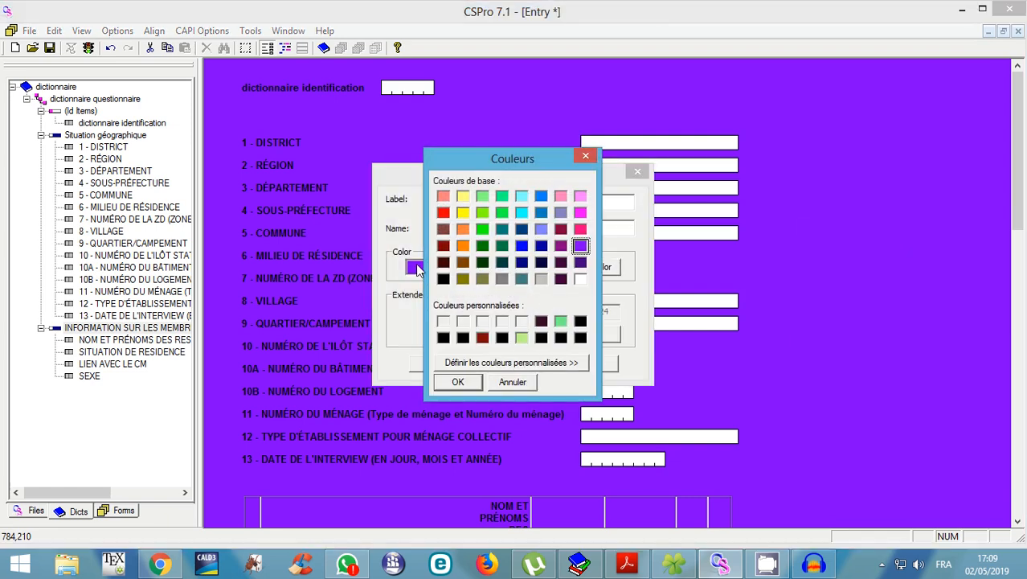
{"action": "left_click", "coordinate": [483, 196]}
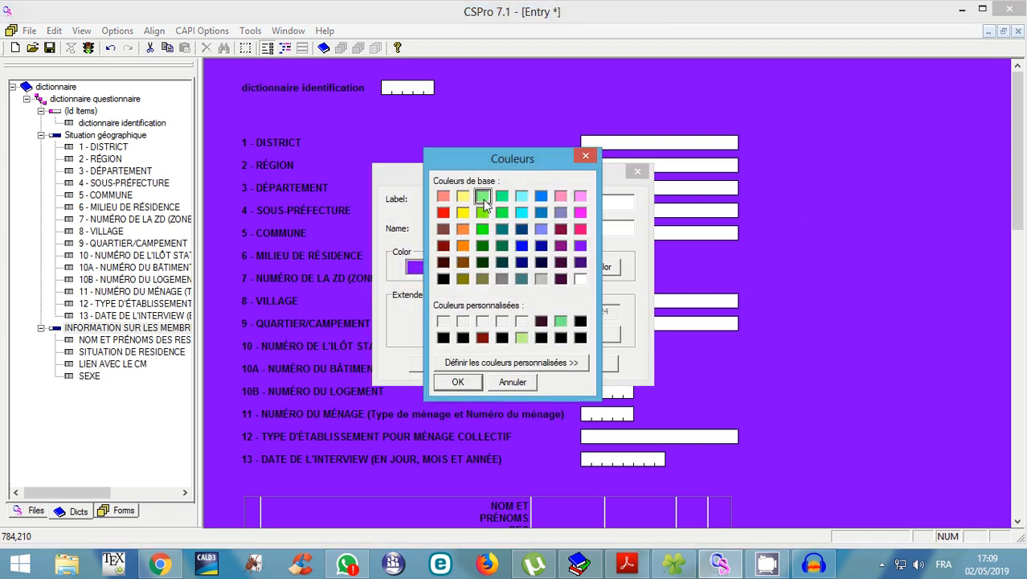
{"action": "left_click", "coordinate": [459, 384]}
{"action": "left_click", "coordinate": [447, 367]}
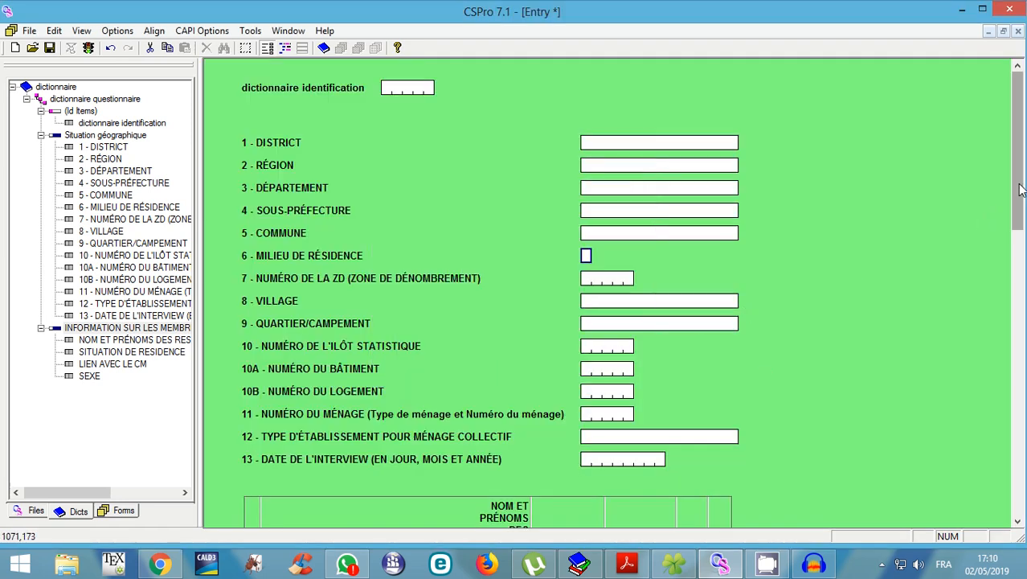
Review the whole green form, from the dictionnaire identification field to the end of the members roster.
{"action": "left_click_drag", "start_coordinate": [1020, 189], "coordinate": [718, 160]}
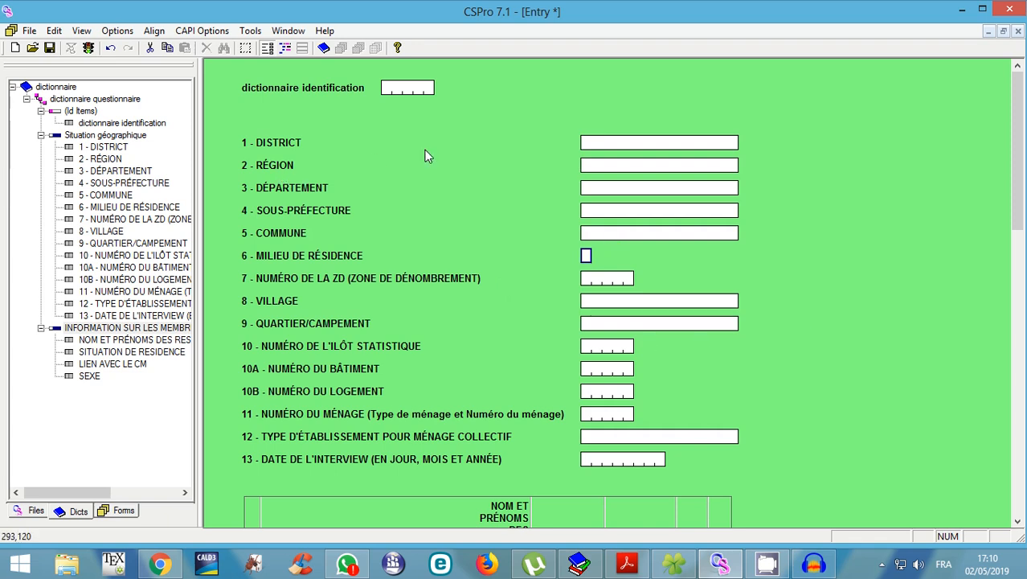
{"action": "scroll", "coordinate": [551, 299], "scroll_direction": "down", "scroll_amount": 2}
{"action": "scroll", "coordinate": [552, 301], "scroll_direction": "down", "scroll_amount": 6}
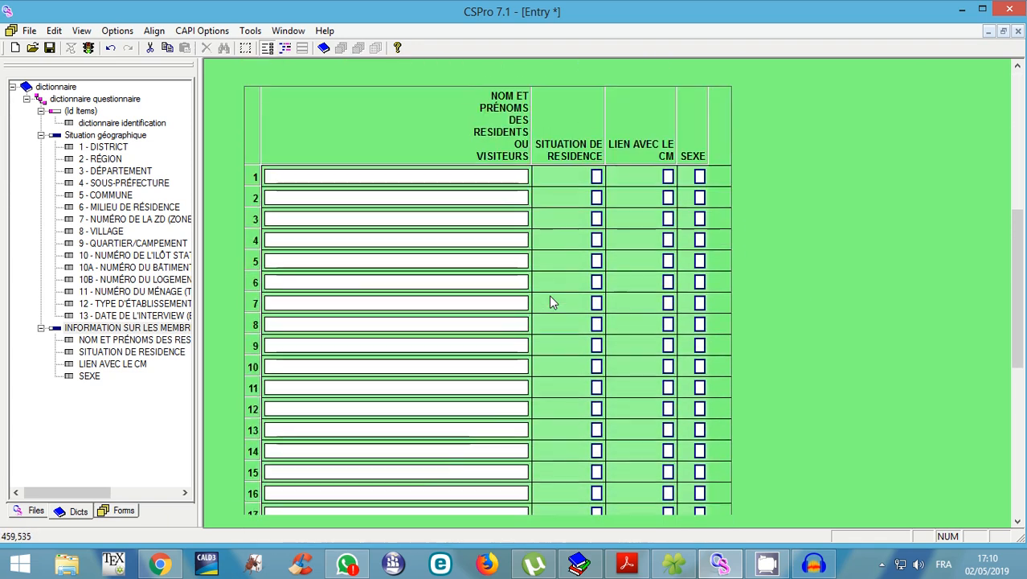
{"action": "scroll", "coordinate": [551, 301], "scroll_direction": "up", "scroll_amount": 6}
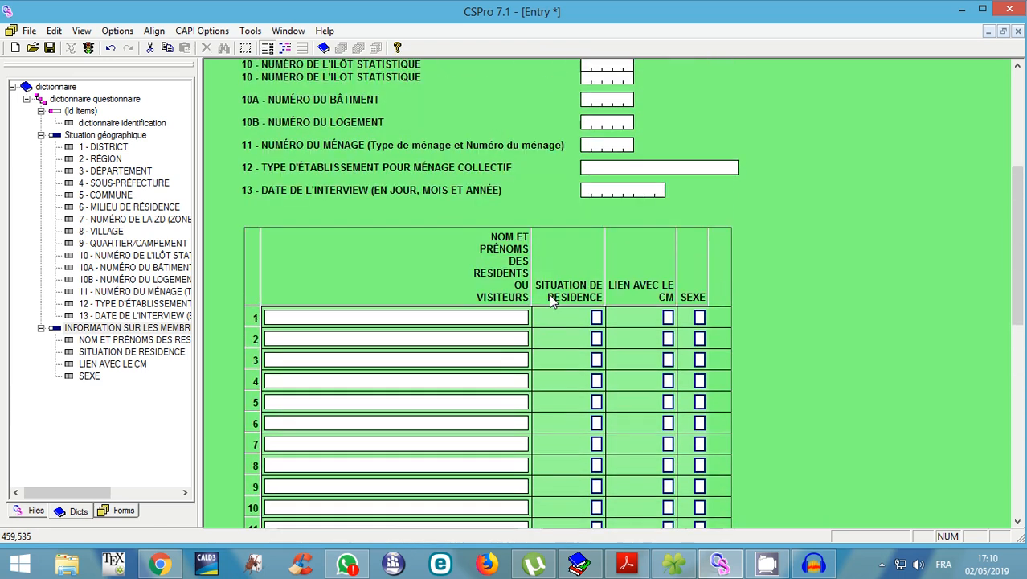
{"action": "scroll", "coordinate": [549, 294], "scroll_direction": "up", "scroll_amount": 1}
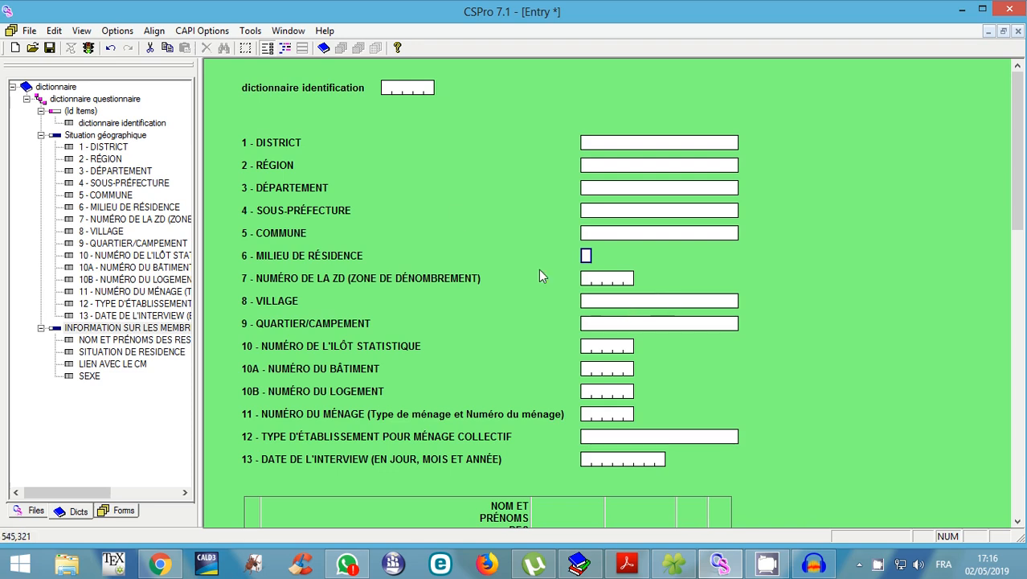
{"action": "scroll", "coordinate": [585, 282], "scroll_direction": "down", "scroll_amount": 1}
{"action": "scroll", "coordinate": [585, 281], "scroll_direction": "down", "scroll_amount": 6}
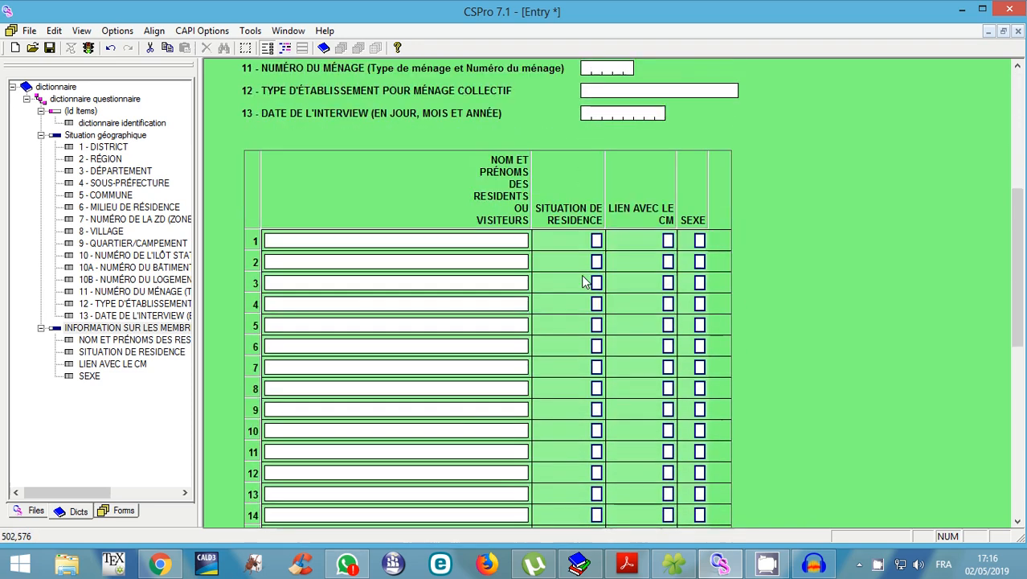
{"action": "scroll", "coordinate": [581, 282], "scroll_direction": "down", "scroll_amount": 4}
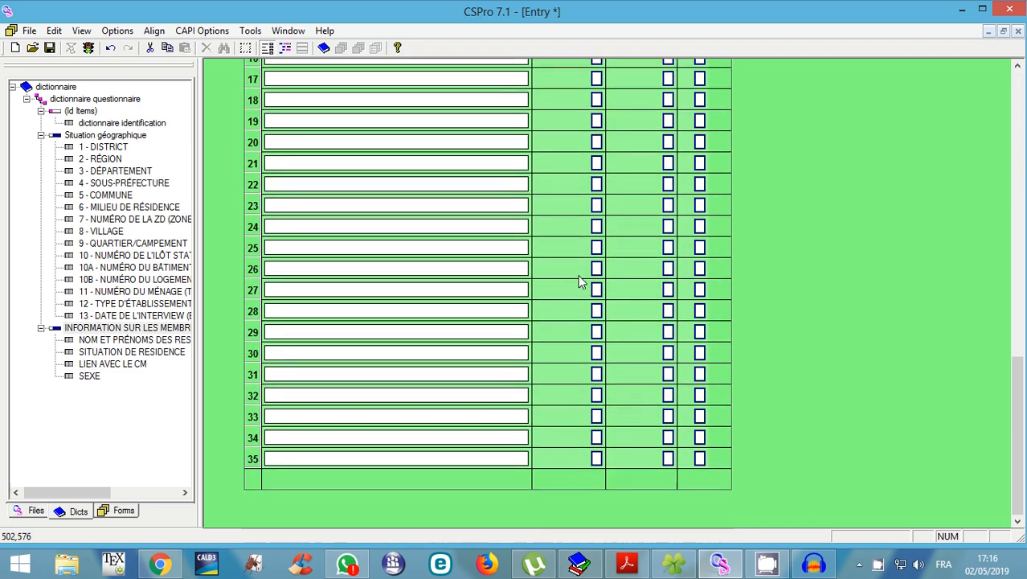
{"action": "scroll", "coordinate": [580, 281], "scroll_direction": "up", "scroll_amount": 2}
{"action": "scroll", "coordinate": [580, 282], "scroll_direction": "down", "scroll_amount": 1}
{"action": "scroll", "coordinate": [581, 282], "scroll_direction": "down", "scroll_amount": 2}
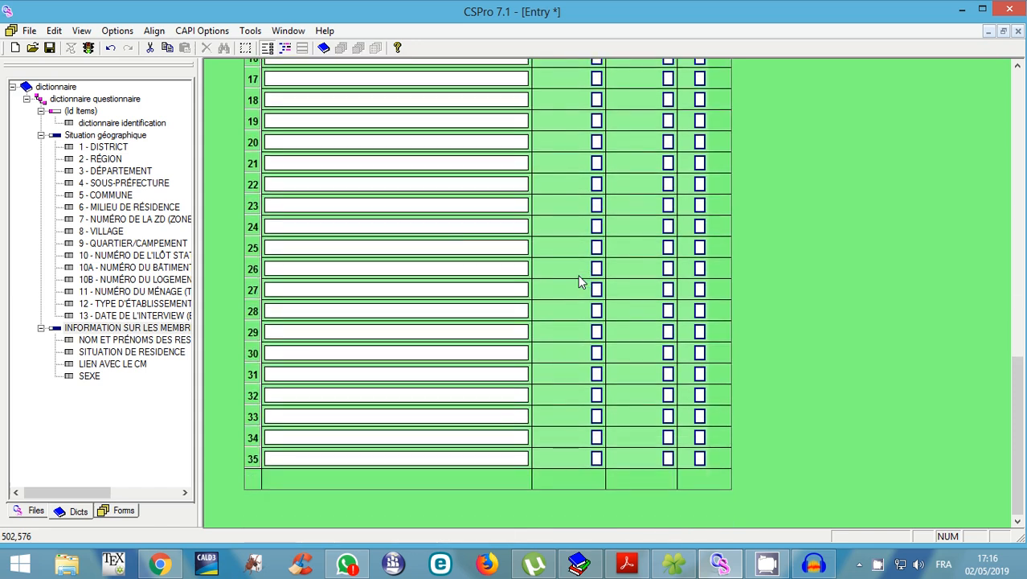
{"action": "scroll", "coordinate": [580, 281], "scroll_direction": "up", "scroll_amount": 4}
{"action": "scroll", "coordinate": [578, 277], "scroll_direction": "up", "scroll_amount": 6}
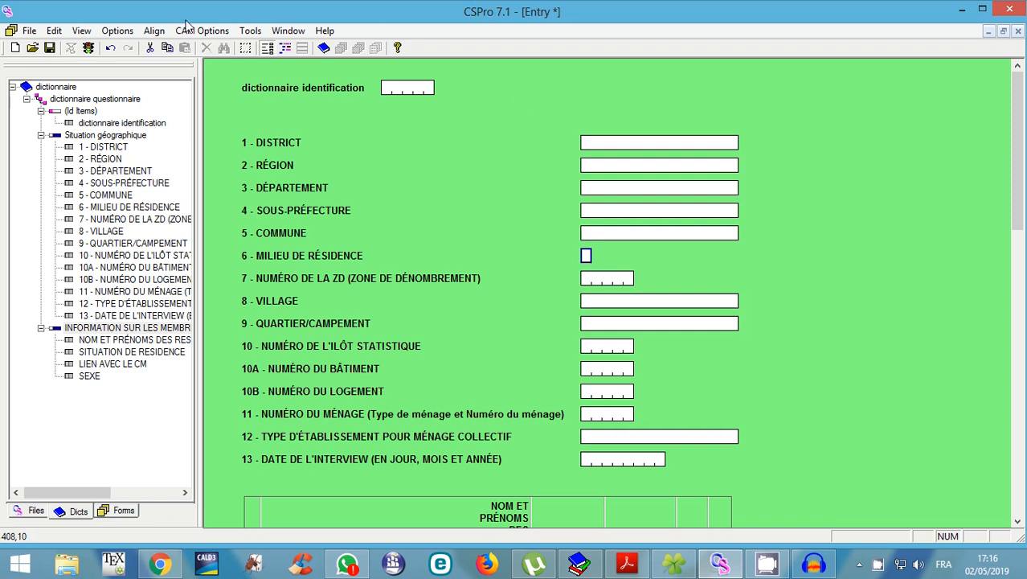
Run the data entry application without saving the pending changes, and browse for its input data file.
{"action": "left_click", "coordinate": [91, 48]}
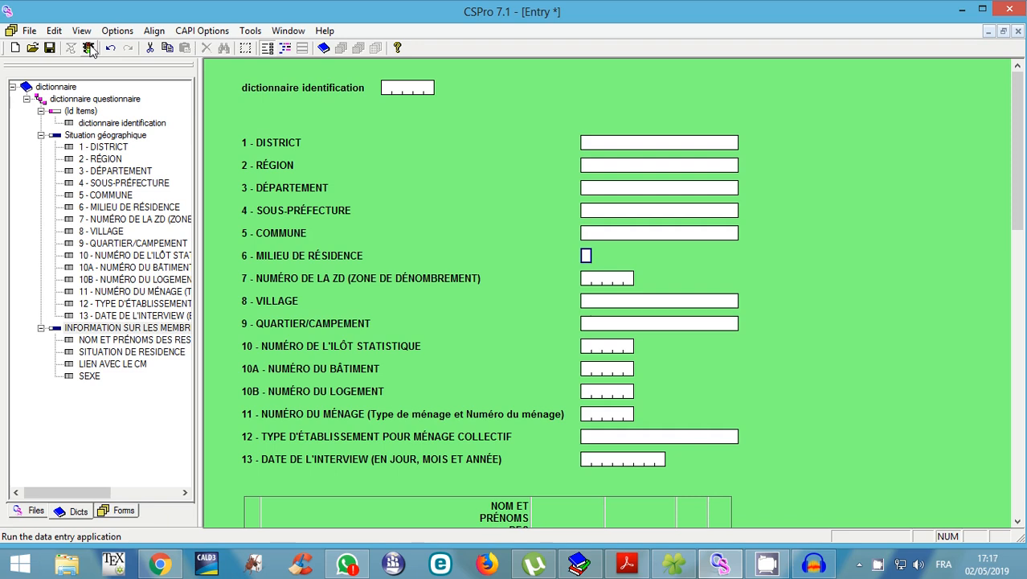
{"action": "left_click", "coordinate": [89, 49]}
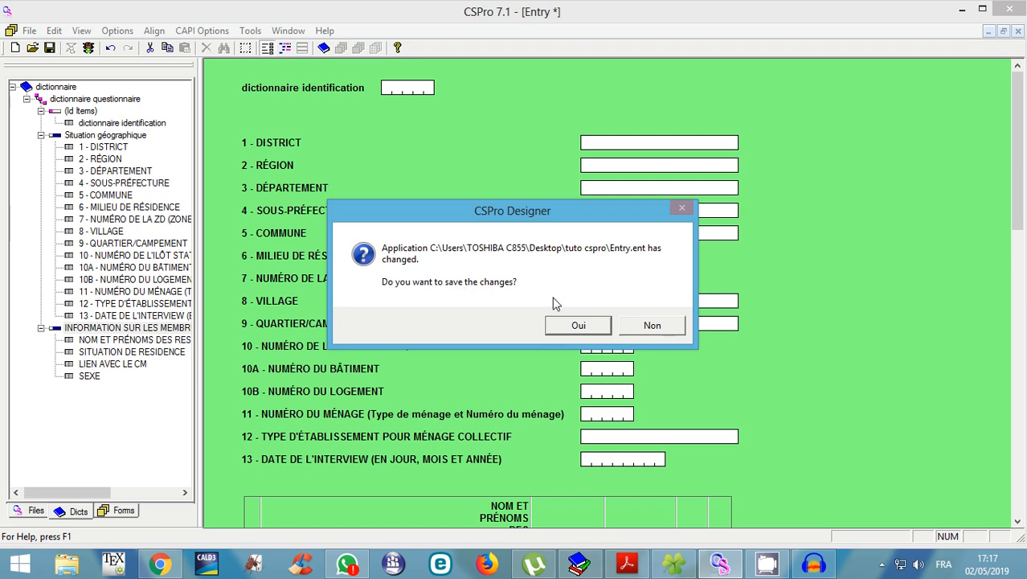
{"action": "left_click", "coordinate": [648, 324]}
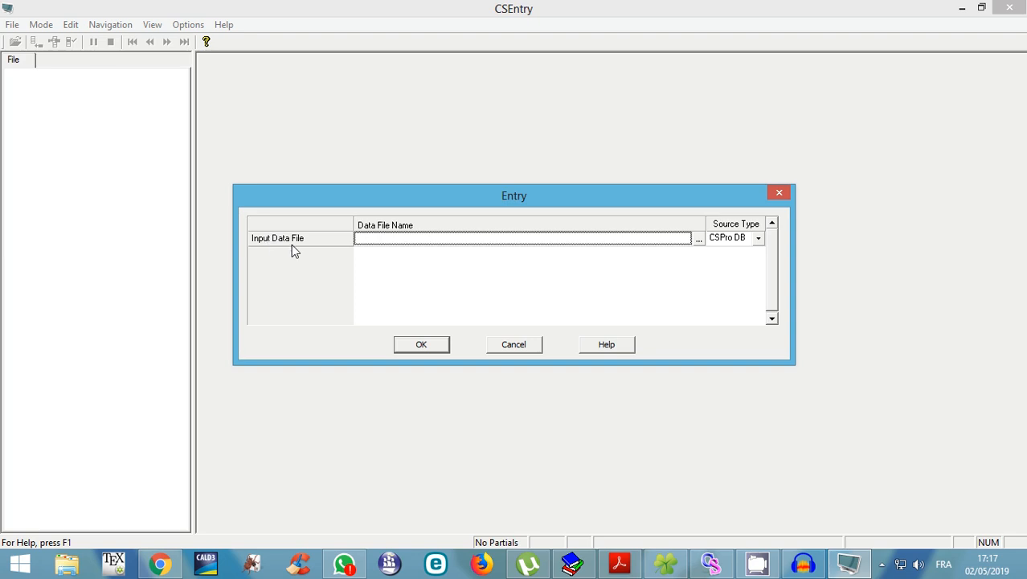
{"action": "left_click", "coordinate": [699, 240]}
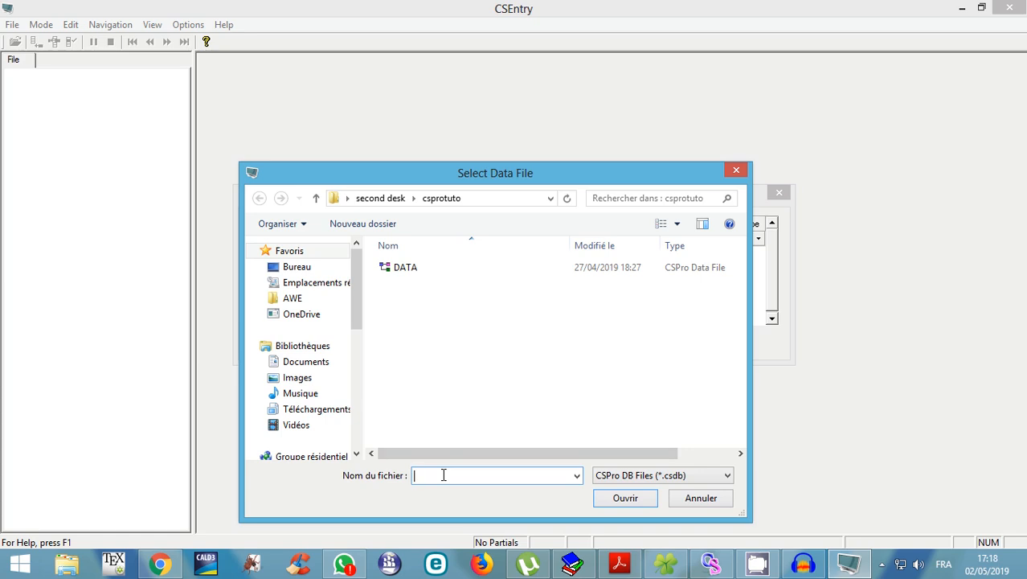
{"action": "type", "text": "data"}
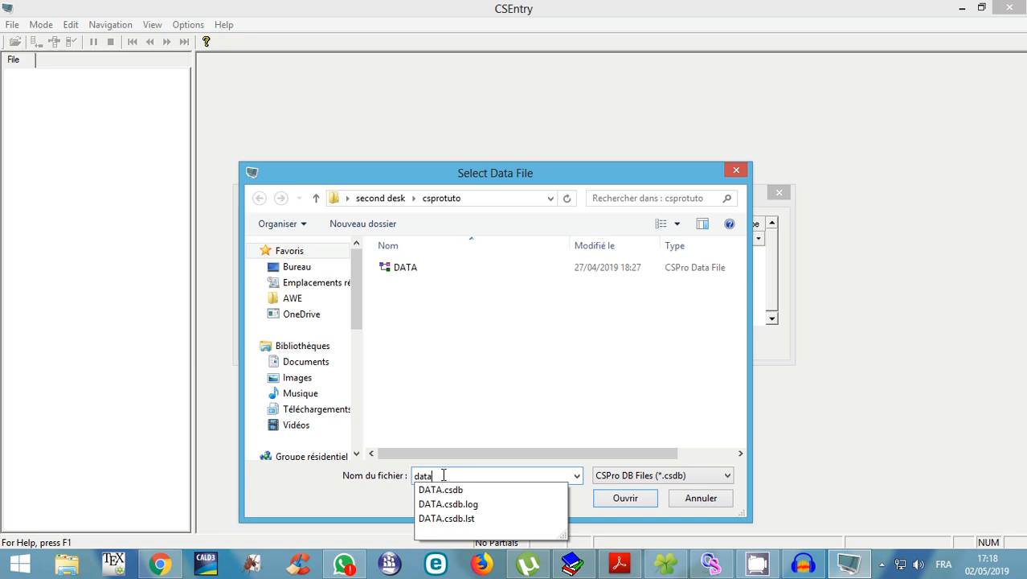
{"action": "key", "text": "BackSpace"}
{"action": "type", "text": "donné"}
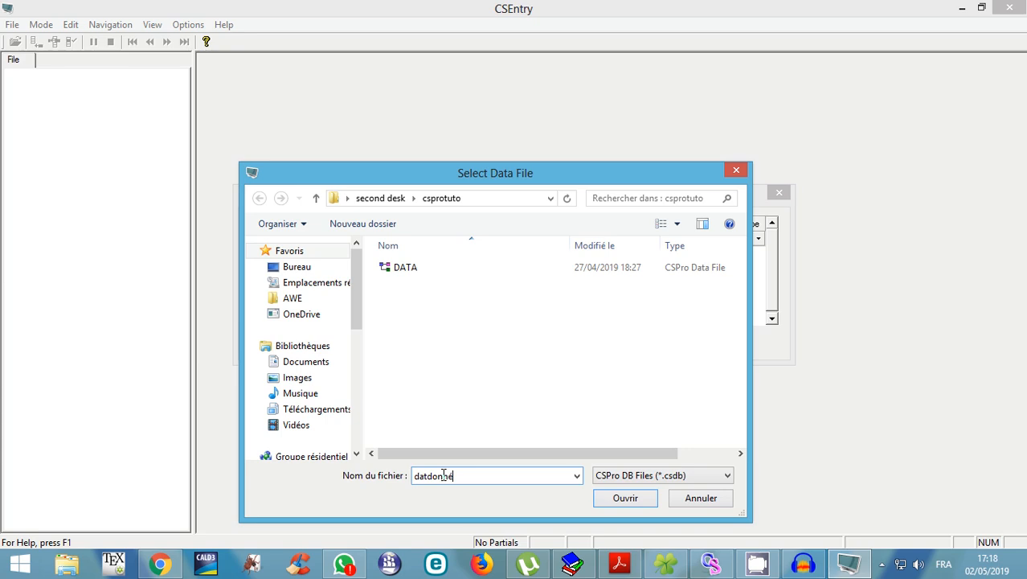
{"action": "key", "text": "BackSpace"}
{"action": "key", "text": "BackSpace"}
{"action": "key", "text": "BackSpace"}
{"action": "key", "text": "BackSpace"}
{"action": "key", "text": "BackSpace"}
{"action": "key", "text": "BackSpace"}
{"action": "key", "text": "BackSpace"}
{"action": "key", "text": "BackSpace"}
Create the CSPro DB file données in the csprotuto folder and accept it as the input data file.
{"action": "type", "text": "donnés"}
{"action": "left_click", "coordinate": [626, 499]}
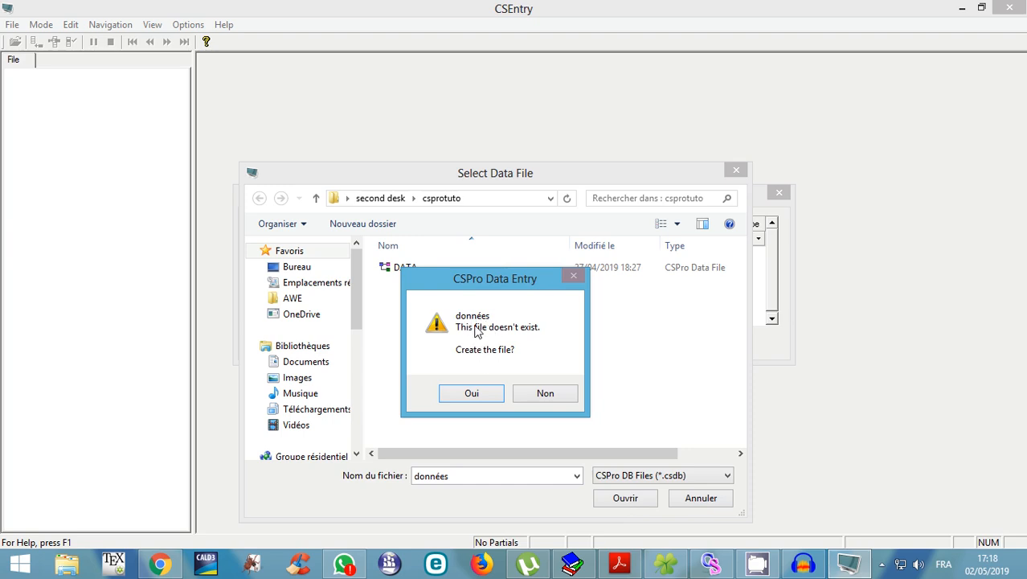
{"action": "left_click", "coordinate": [472, 400]}
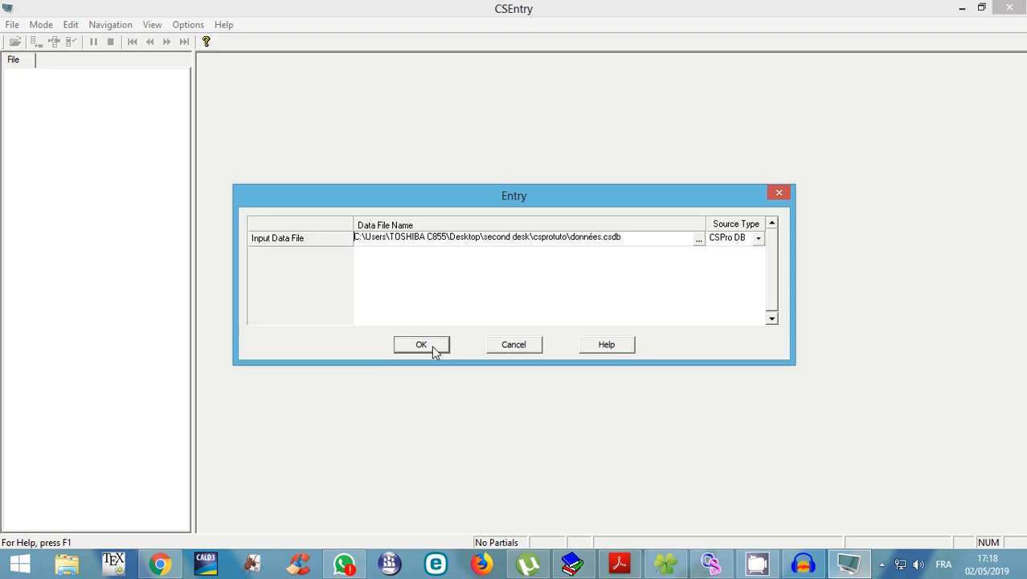
{"action": "left_click", "coordinate": [426, 347]}
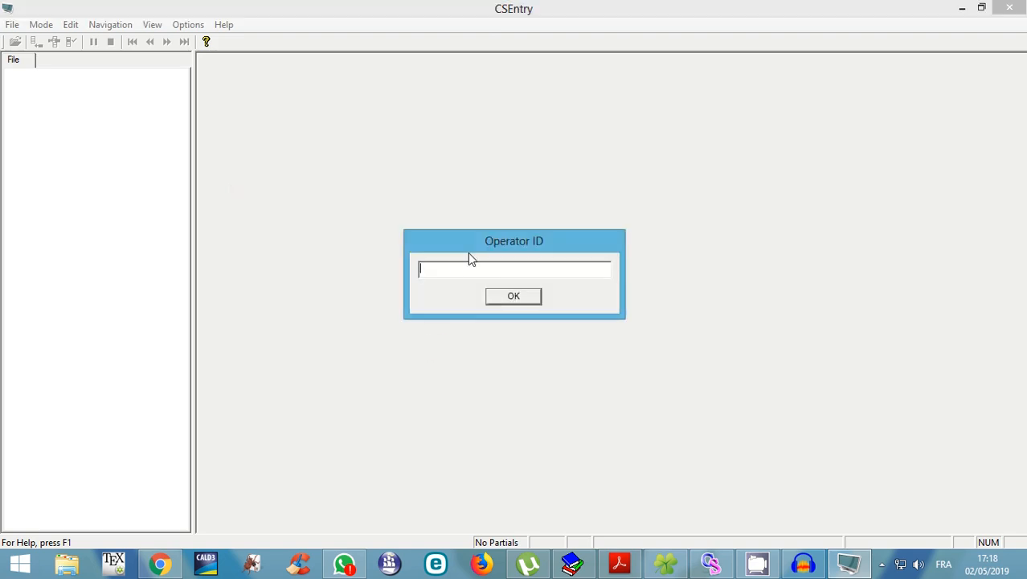
Enter abc as the operator ID and open the form for adding a case.
{"action": "left_click_drag", "start_coordinate": [479, 242], "coordinate": [470, 184]}
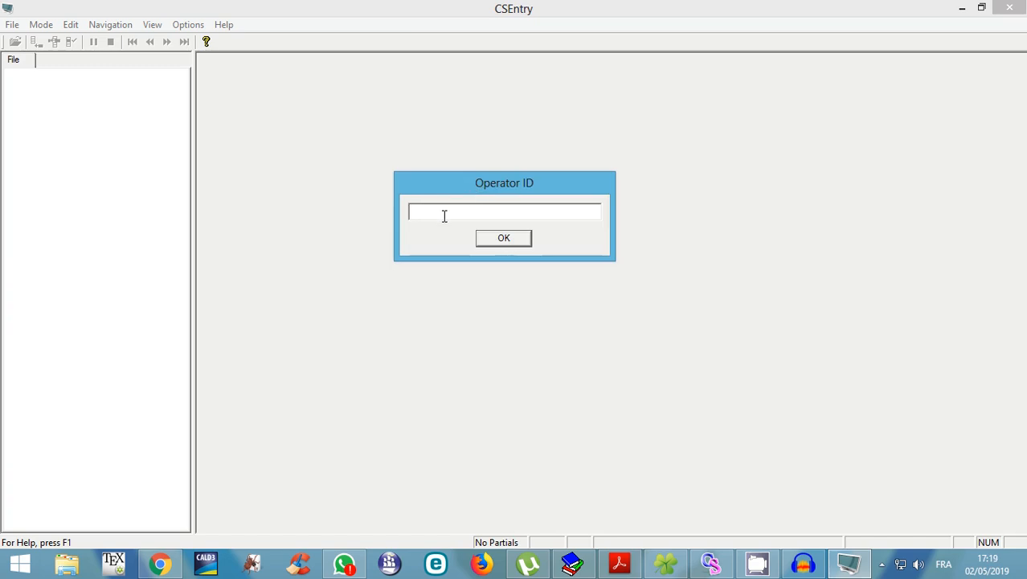
{"action": "type", "text": "abc"}
{"action": "key", "text": "Return"}
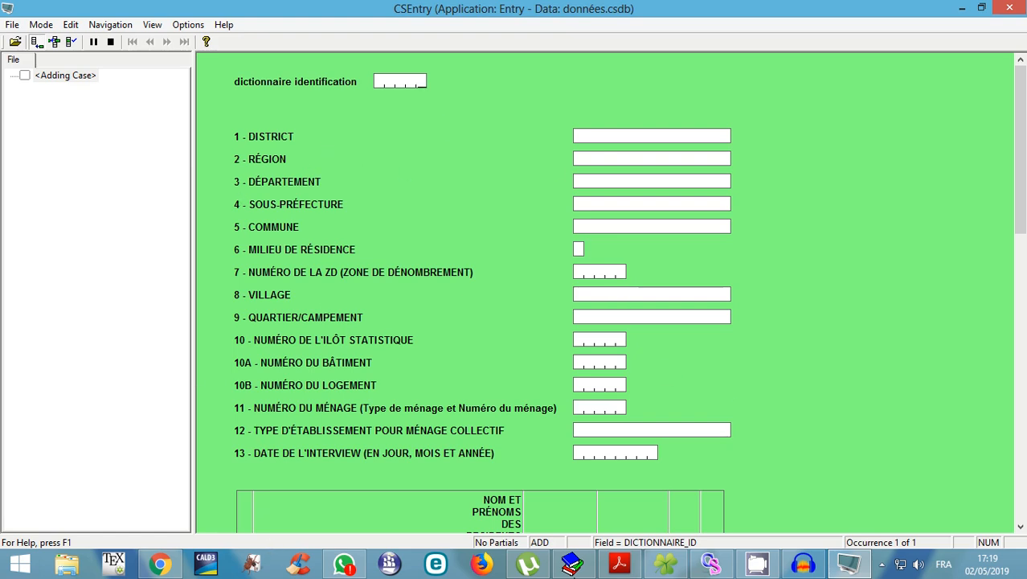
Enter 12222 as the new case's dictionnaire identification.
{"action": "left_click_drag", "start_coordinate": [1021, 178], "coordinate": [1000, 77]}
{"action": "type", "text": "12222"}
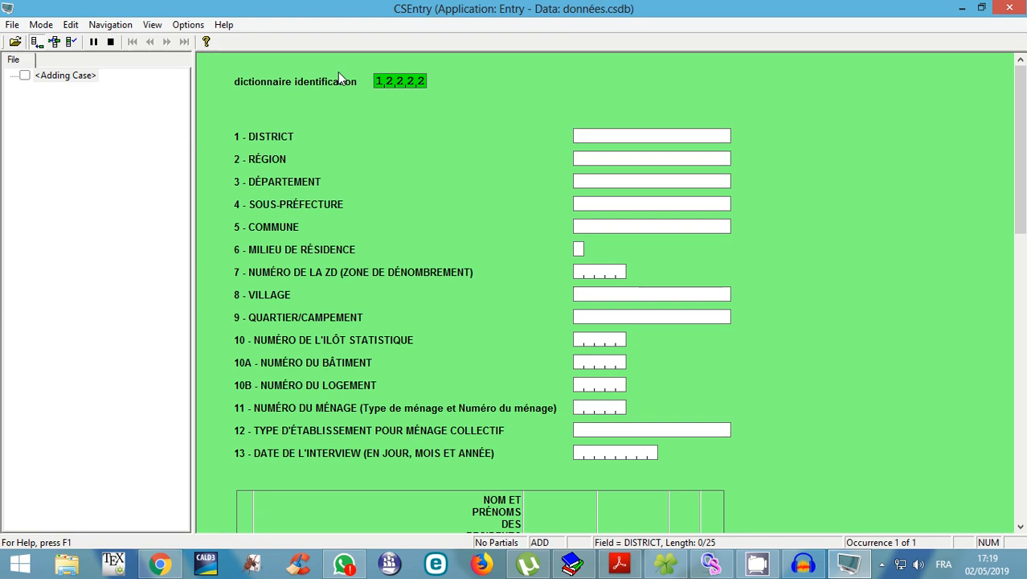
Enter MBOUDA as the DISTRICT of the new case.
{"action": "key", "text": "Caps_Lock"}
{"action": "type", "text": "MBOUDA"}
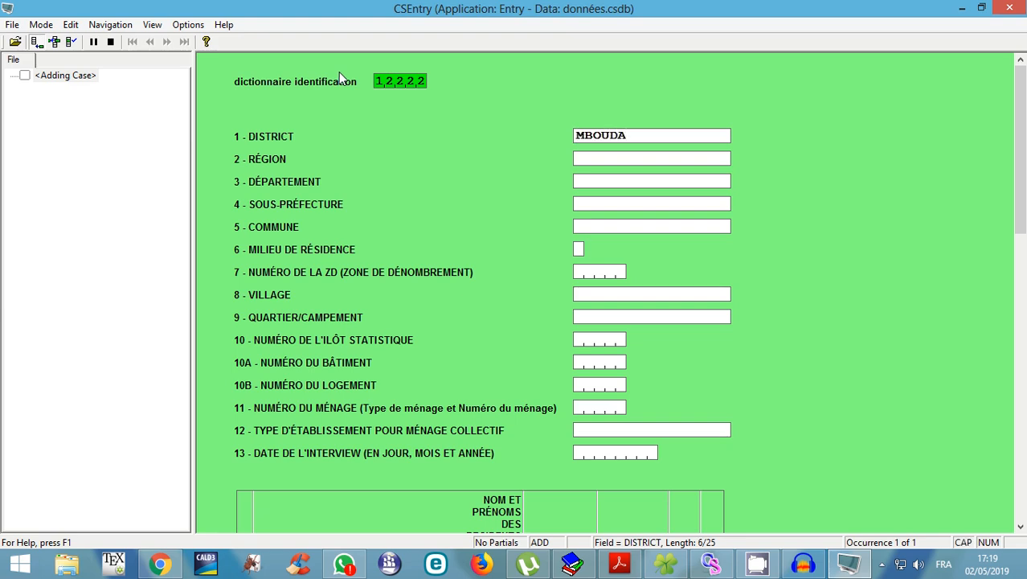
Stop adding the case, discarding its data, and close both the data entry program and the CSPro designer.
{"action": "left_click", "coordinate": [1016, 9]}
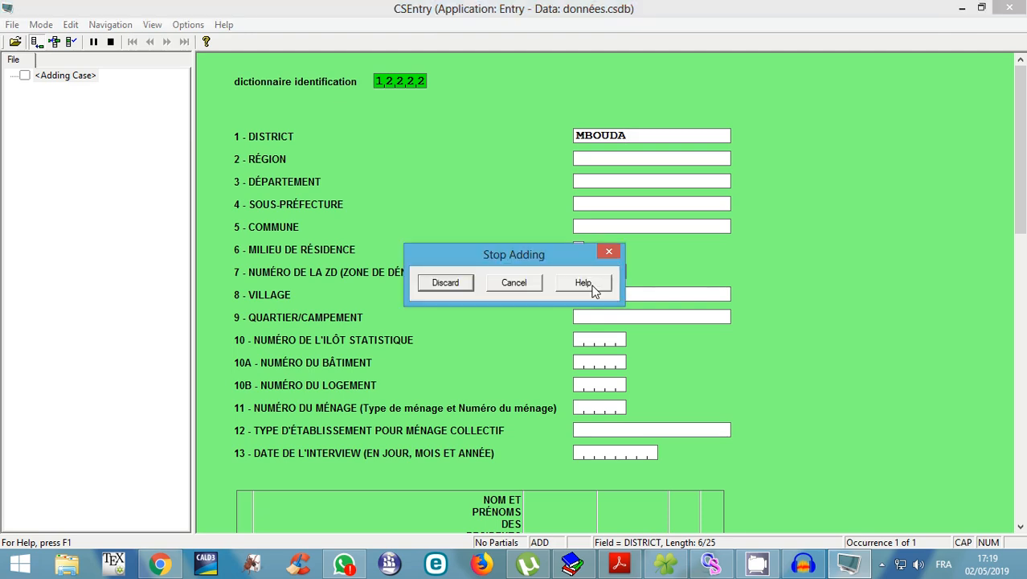
{"action": "left_click", "coordinate": [512, 283]}
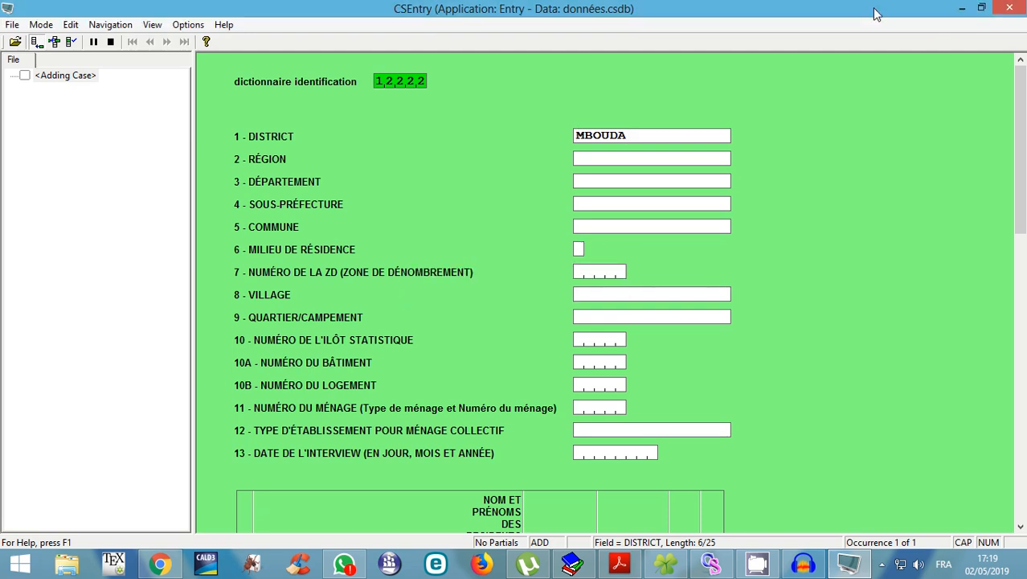
{"action": "left_click", "coordinate": [1009, 9]}
{"action": "left_click", "coordinate": [466, 281]}
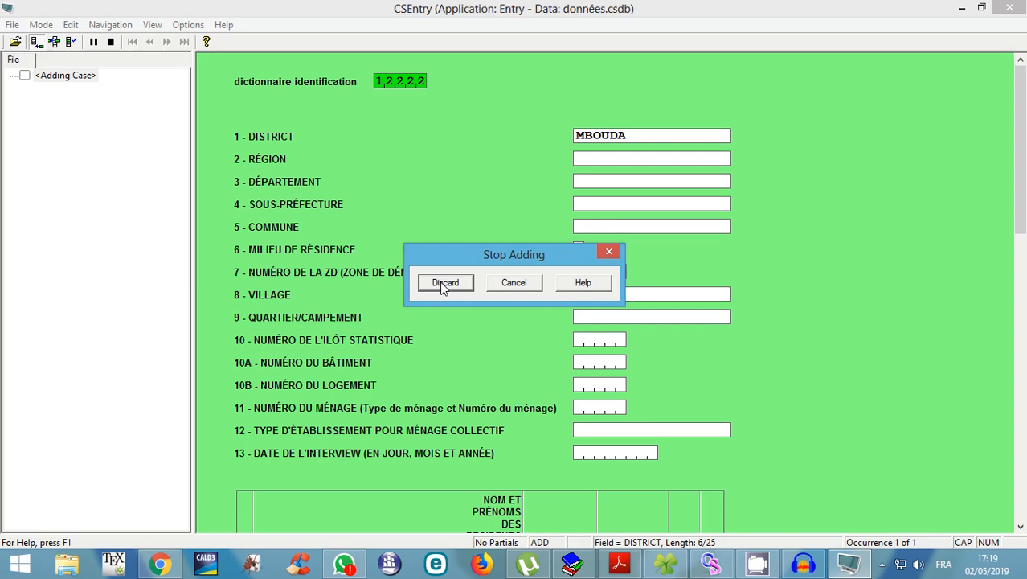
{"action": "left_click", "coordinate": [1010, 8]}
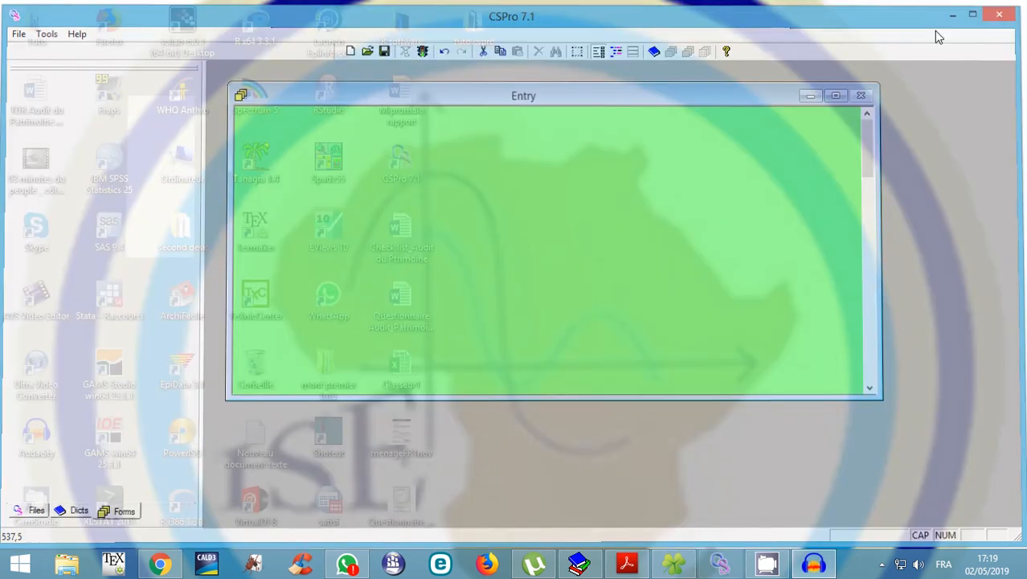
Open the tuto cspro folder from the desktop and maximize its window.
{"action": "double_click", "coordinate": [473, 33]}
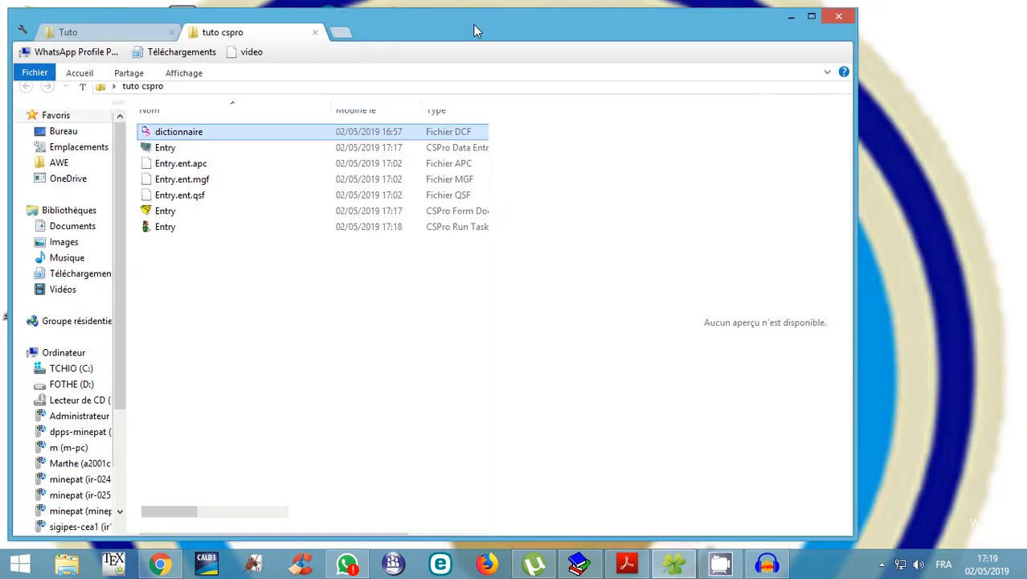
{"action": "left_click", "coordinate": [789, 17]}
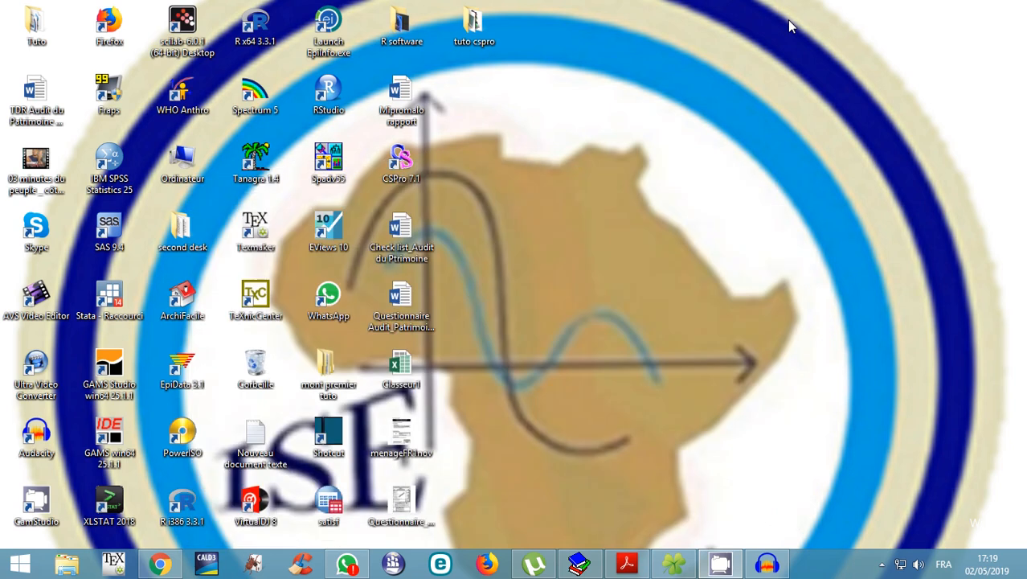
{"action": "left_click", "coordinate": [674, 562]}
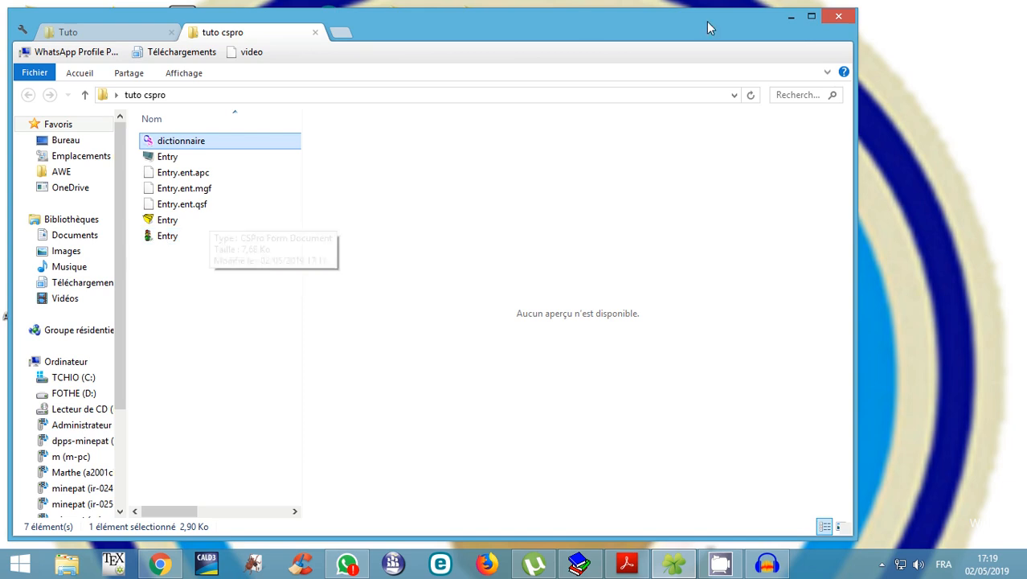
{"action": "left_click", "coordinate": [811, 16]}
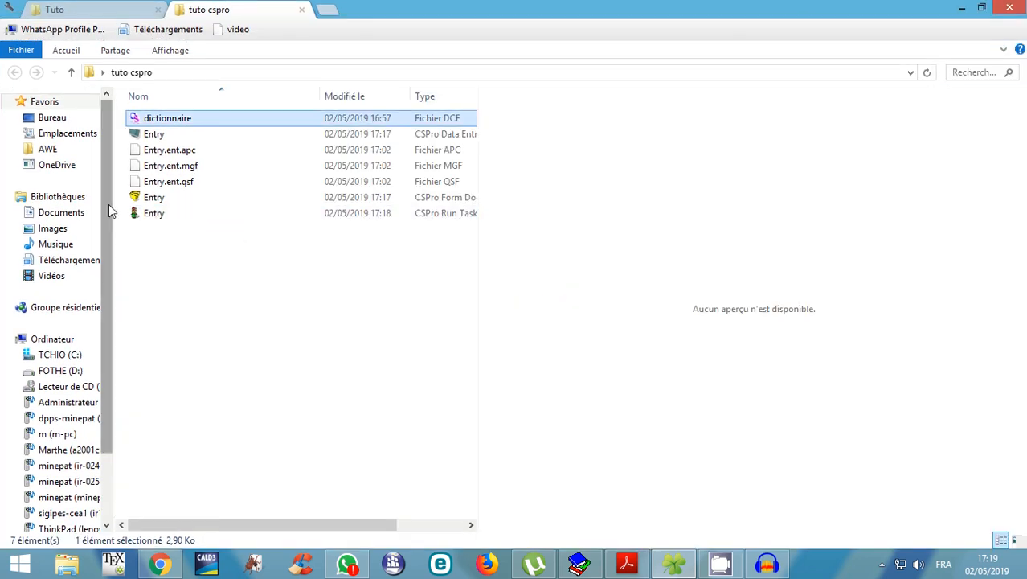
Rename the CSPro run task file Entry in the tuto cspro folder as Masque.
{"action": "left_click", "coordinate": [164, 220]}
{"action": "key", "text": "F2"}
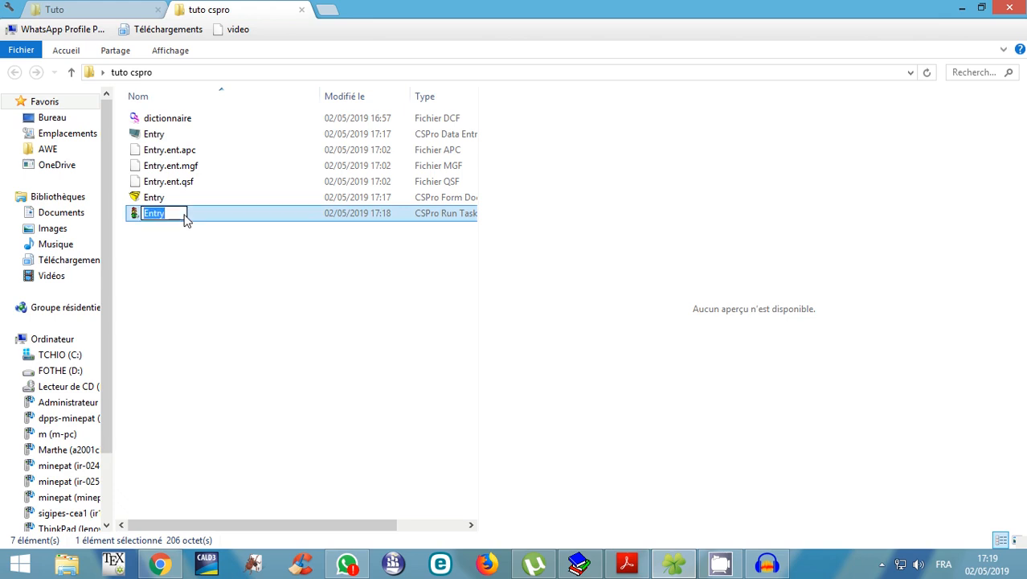
{"action": "type", "text": "m"}
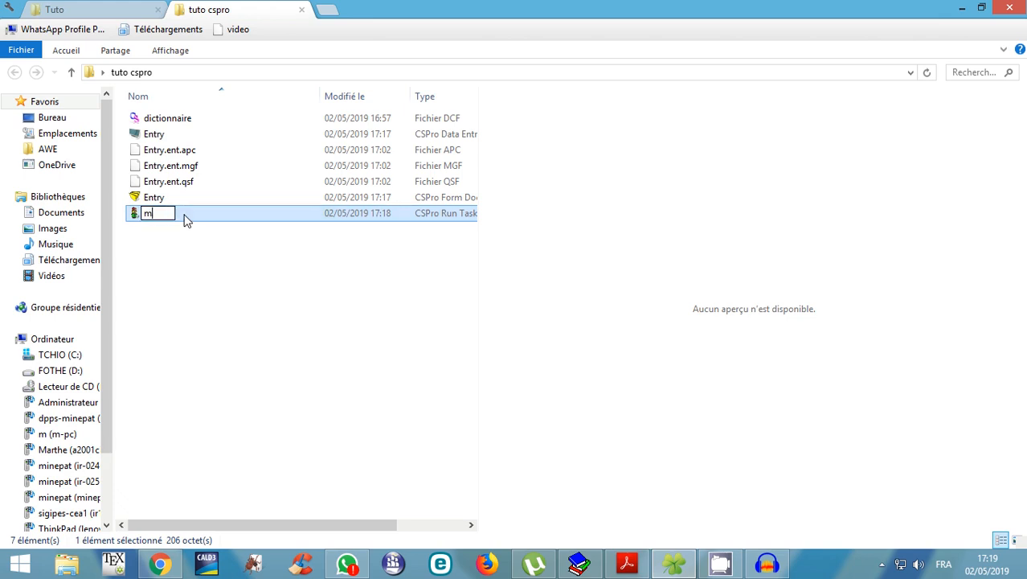
{"action": "type", "text": "ASQUE"}
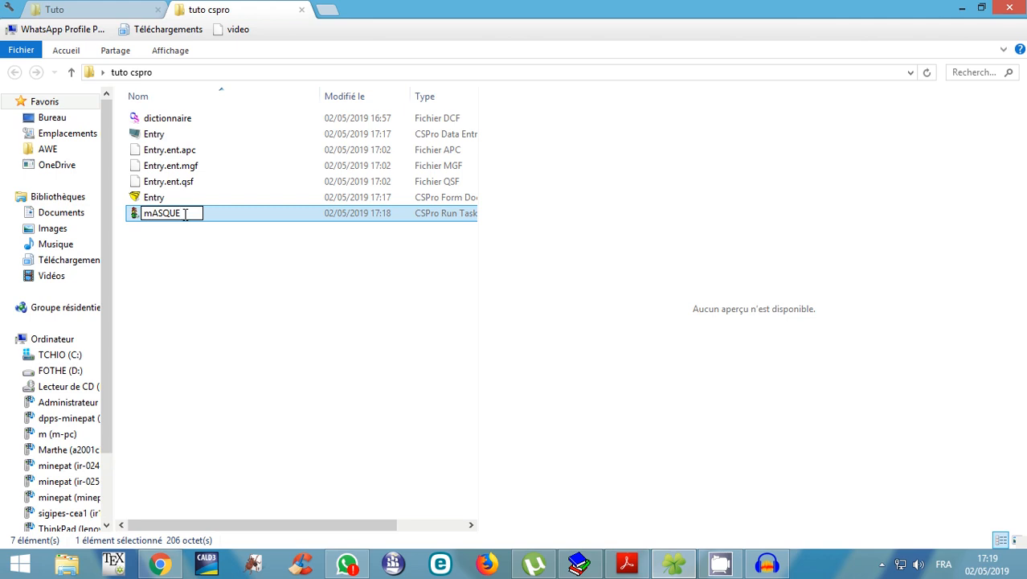
{"action": "key", "text": "BackSpace"}
{"action": "key", "text": "BackSpace"}
{"action": "key", "text": "BackSpace"}
{"action": "key", "text": "BackSpace"}
{"action": "key", "text": "BackSpace"}
{"action": "key", "text": "BackSpace"}
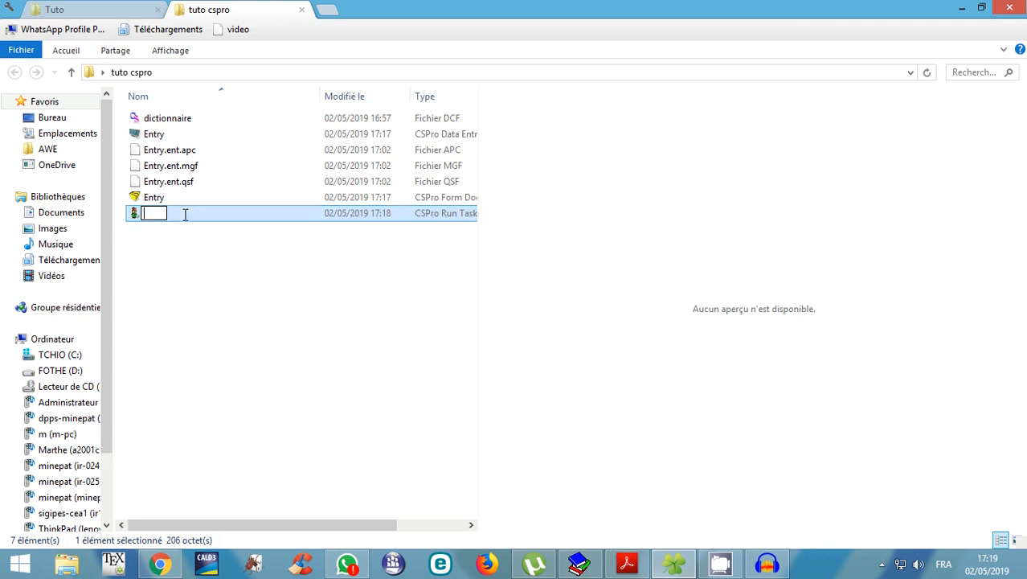
{"action": "type", "text": "mAQ"}
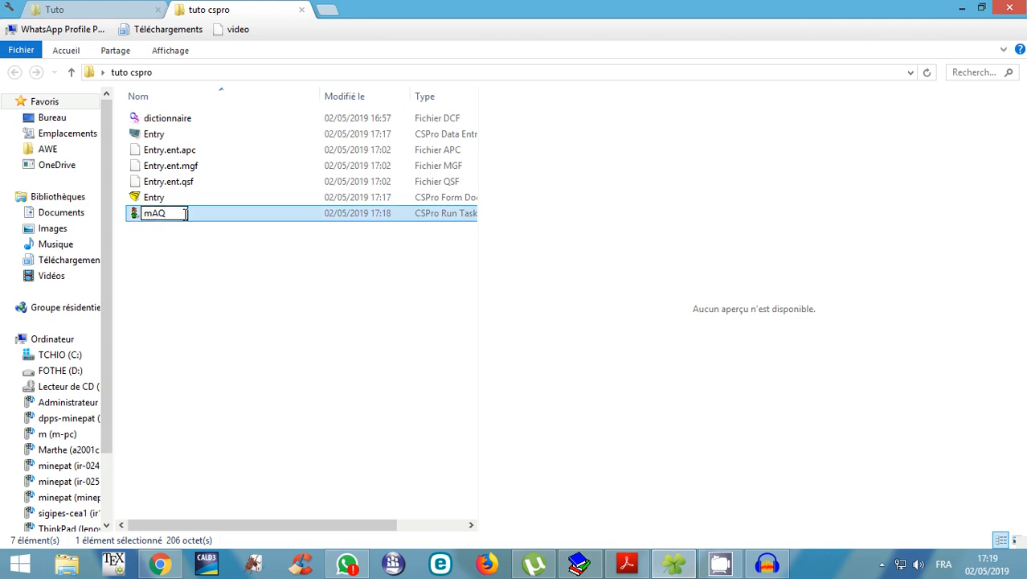
{"action": "type", "text": "SQUE"}
{"action": "key", "text": "BackSpace"}
{"action": "key", "text": "BackSpace"}
{"action": "key", "text": "BackSpace"}
{"action": "key", "text": "BackSpace"}
{"action": "key", "text": "BackSpace"}
{"action": "key", "text": "BackSpace"}
{"action": "key", "text": "BackSpace"}
{"action": "type", "text": "Mq"}
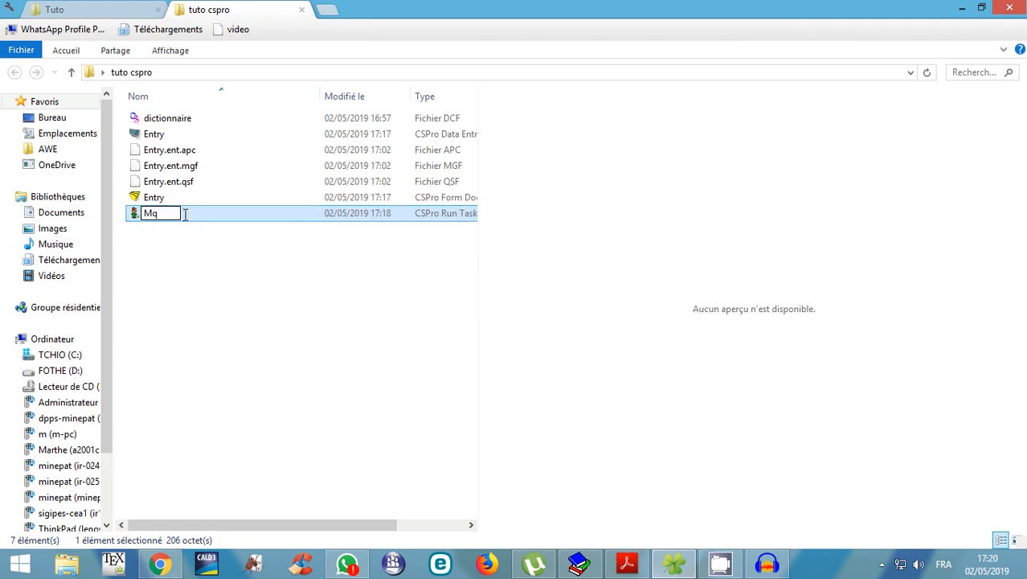
{"action": "type", "text": "s"}
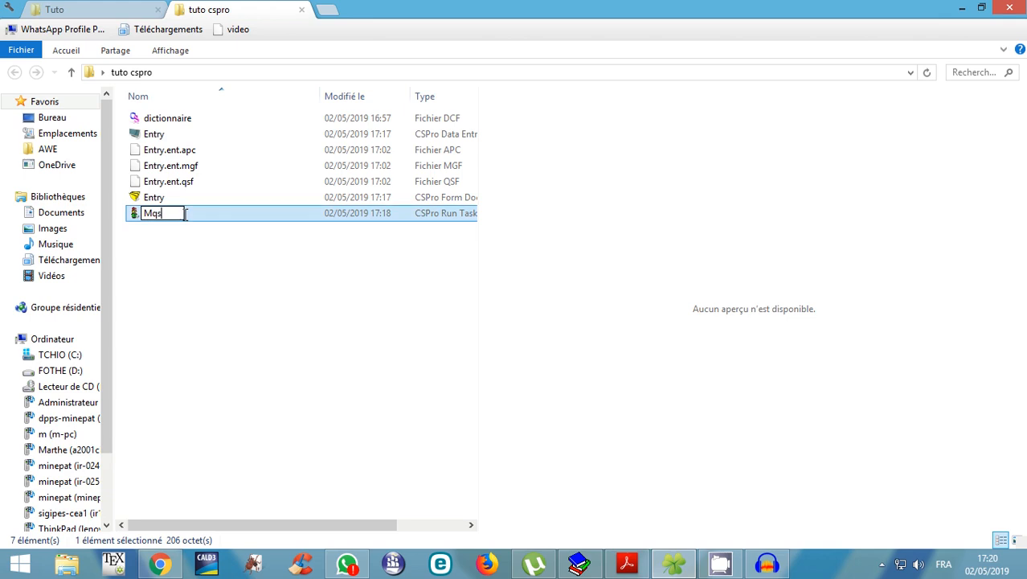
{"action": "key", "text": "BackSpace"}
{"action": "key", "text": "BackSpace"}
{"action": "type", "text": "a"}
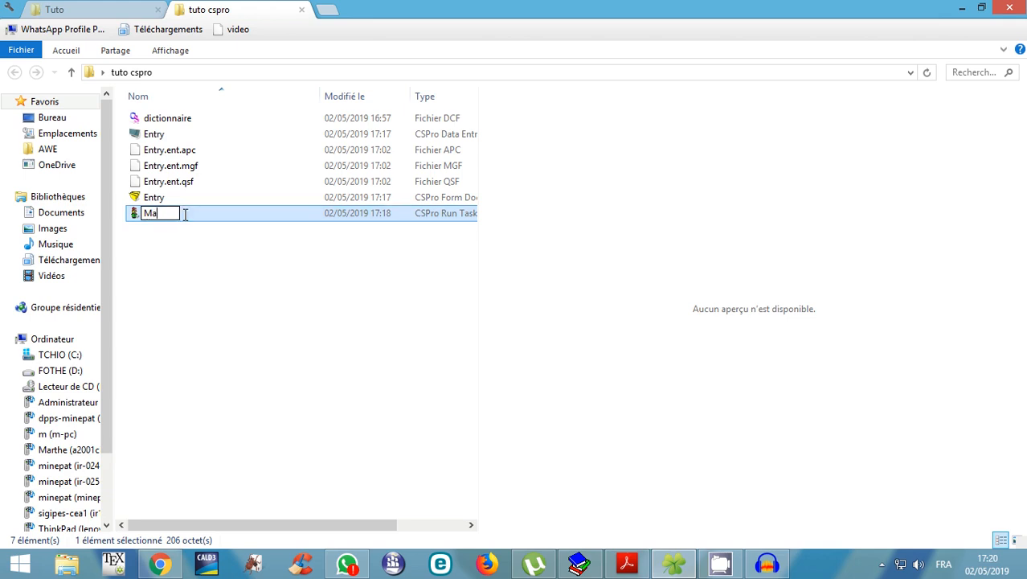
{"action": "type", "text": "sque"}
{"action": "key", "text": "Return"}
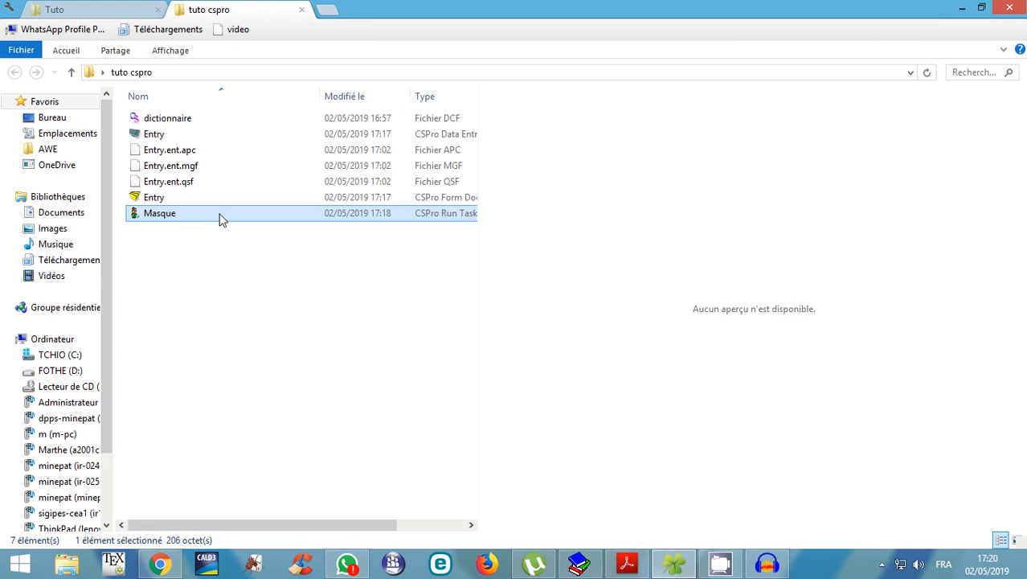
Launch data entry from the Masque file and log in with a as the operator ID.
{"action": "double_click", "coordinate": [180, 217]}
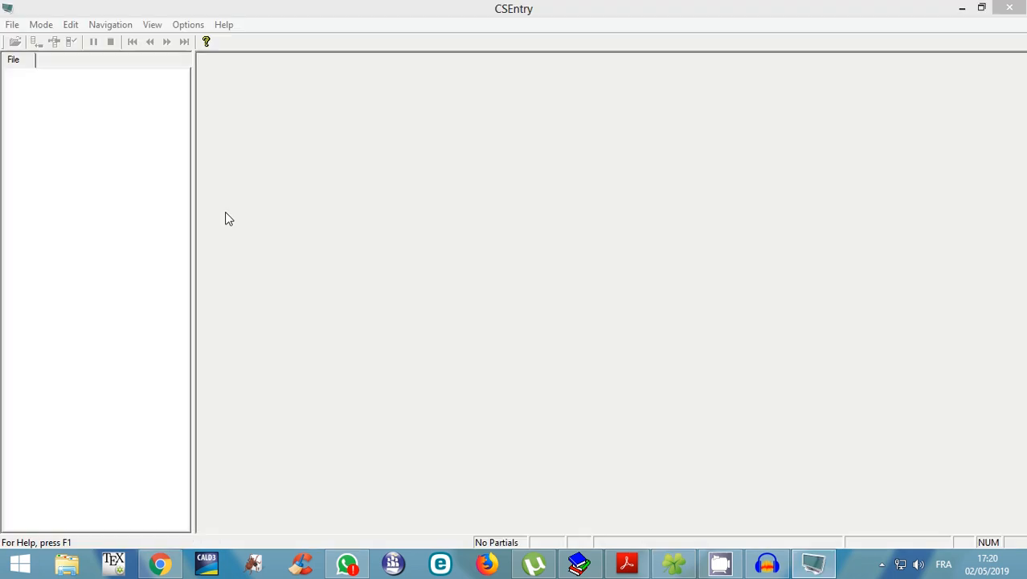
{"action": "type", "text": "a"}
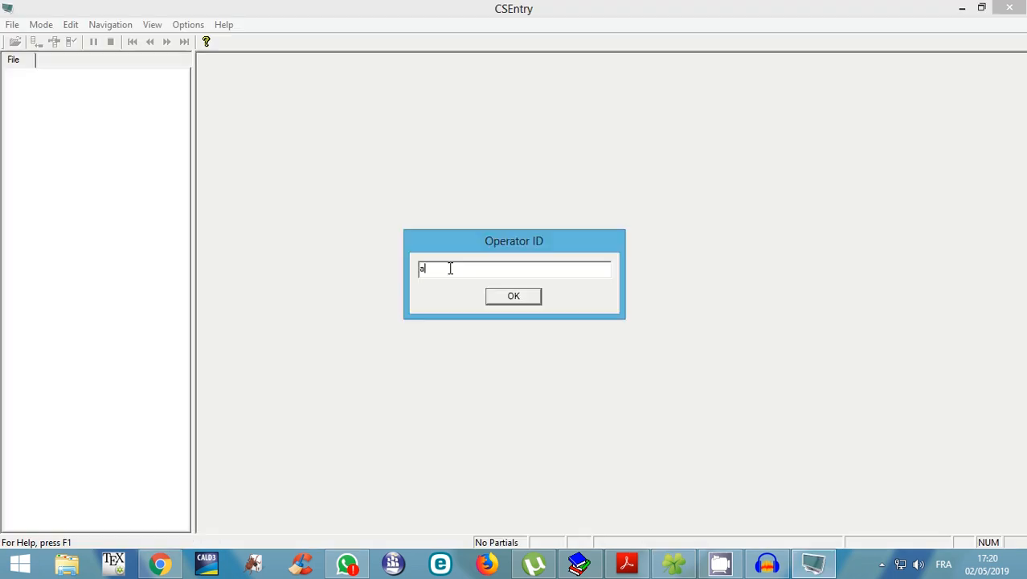
{"action": "key", "text": "Return"}
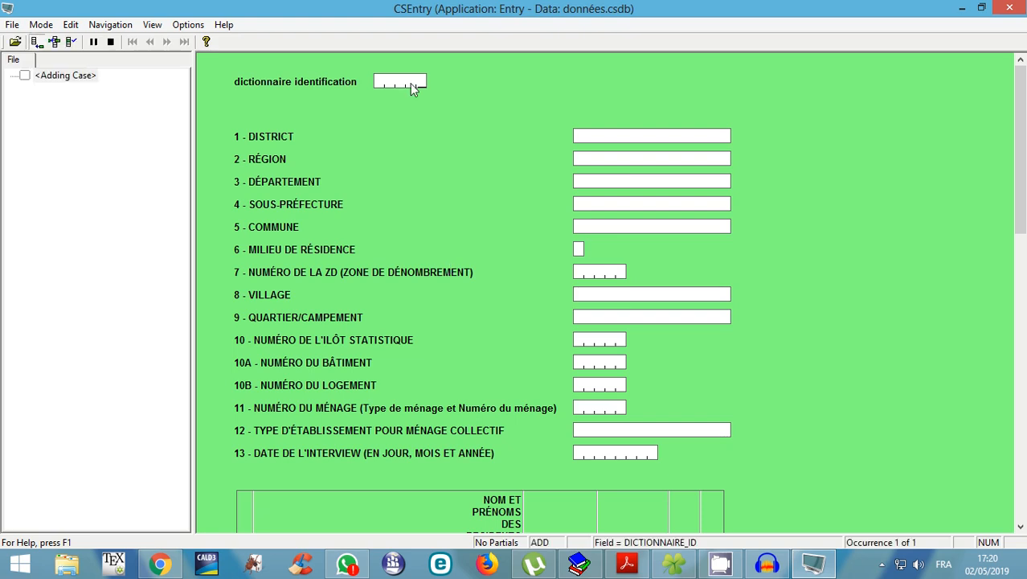